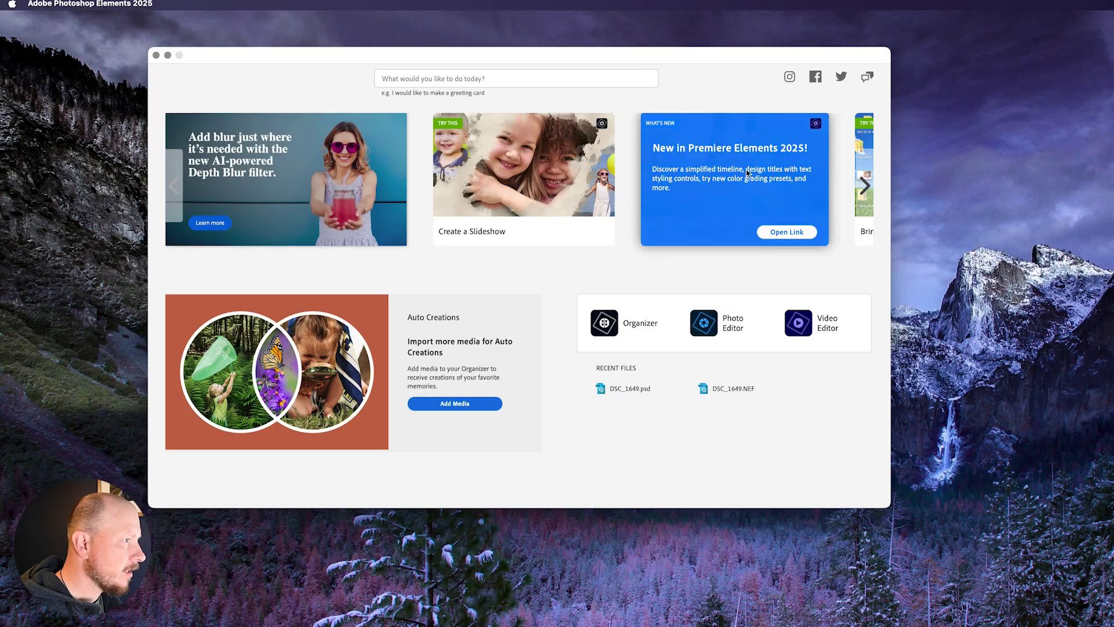
# Open the recent raw file DSC_1649.NEF in the Advanced Photo Editor.
pyautogui.click(735, 323)
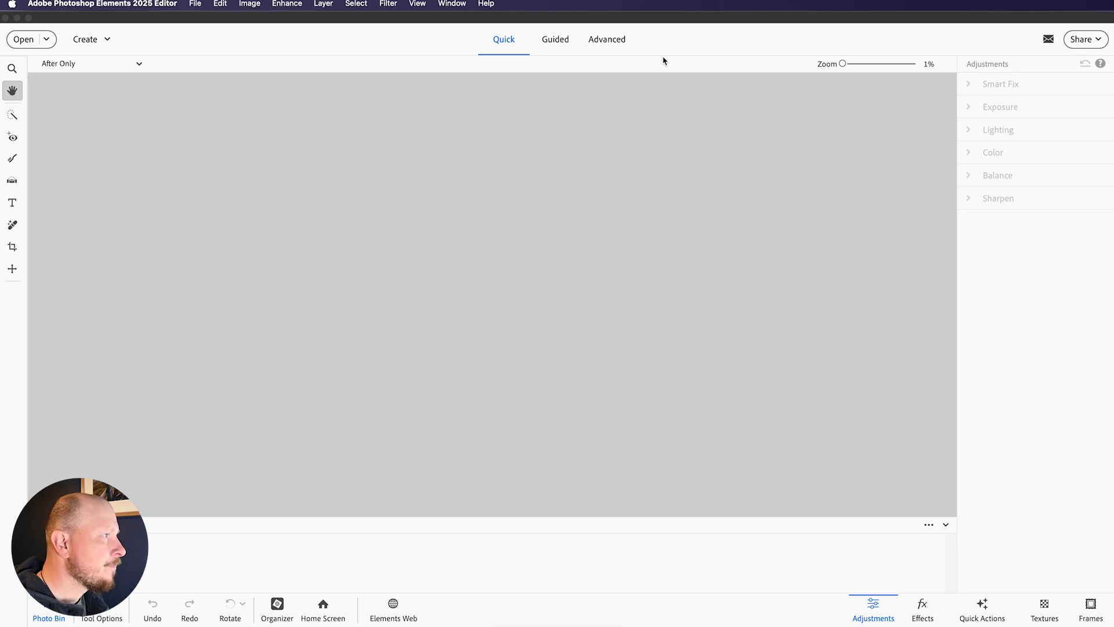
pyautogui.click(619, 46)
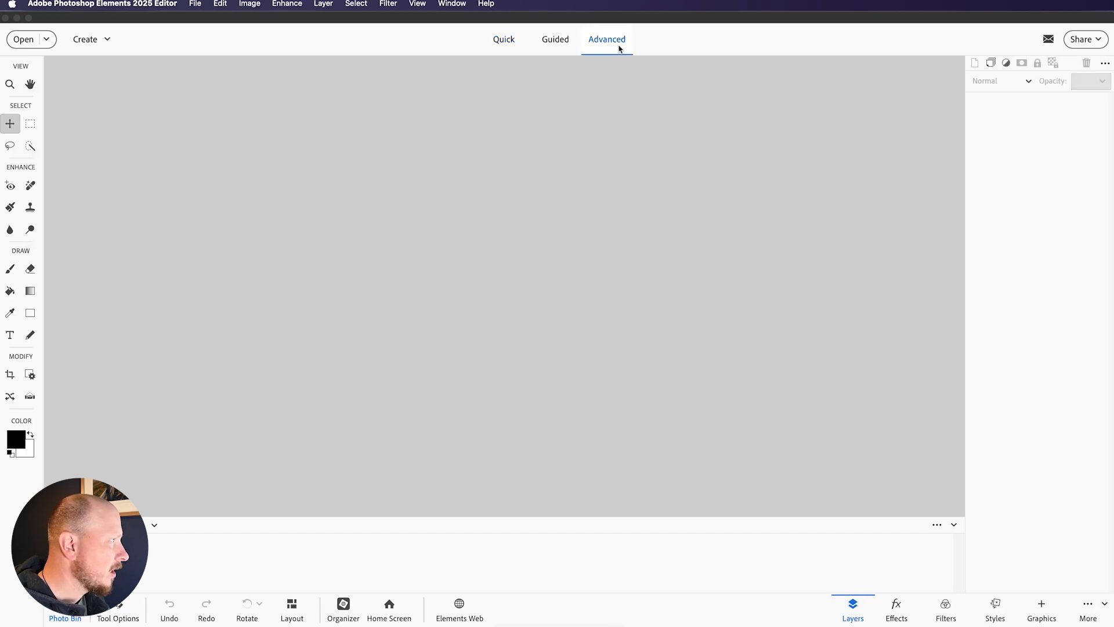
pyautogui.click(193, 4)
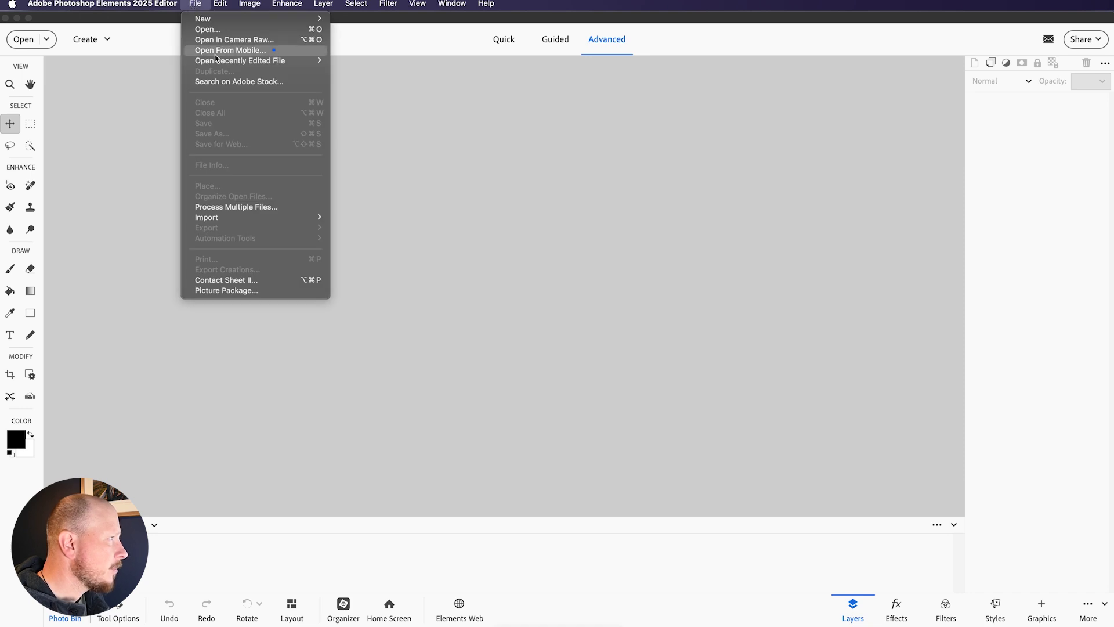
pyautogui.moveTo(220, 63)
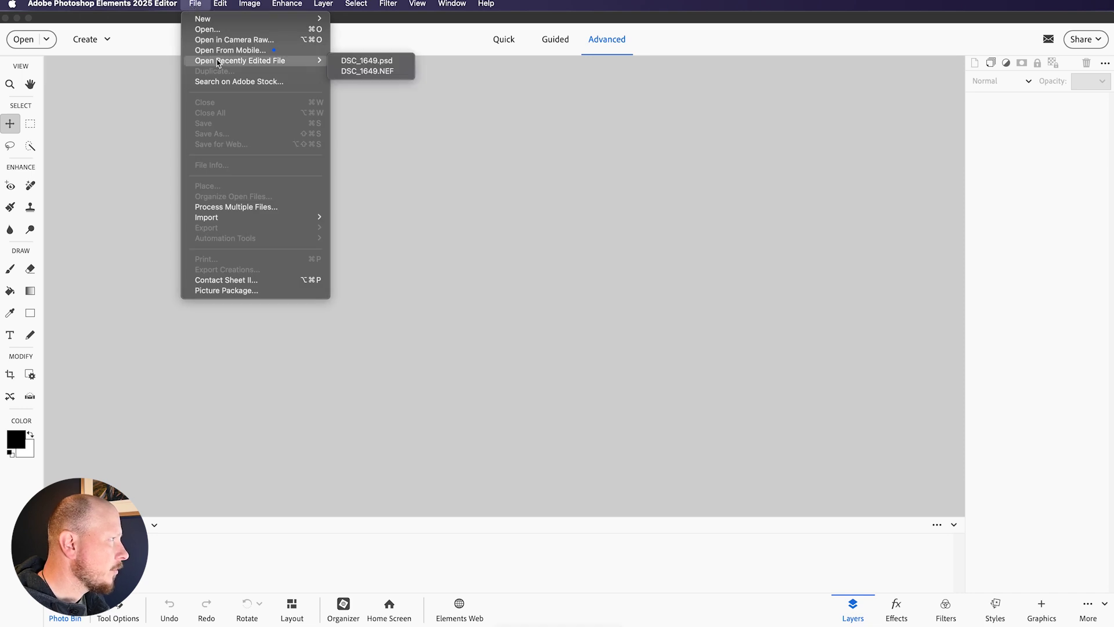
pyautogui.click(390, 71)
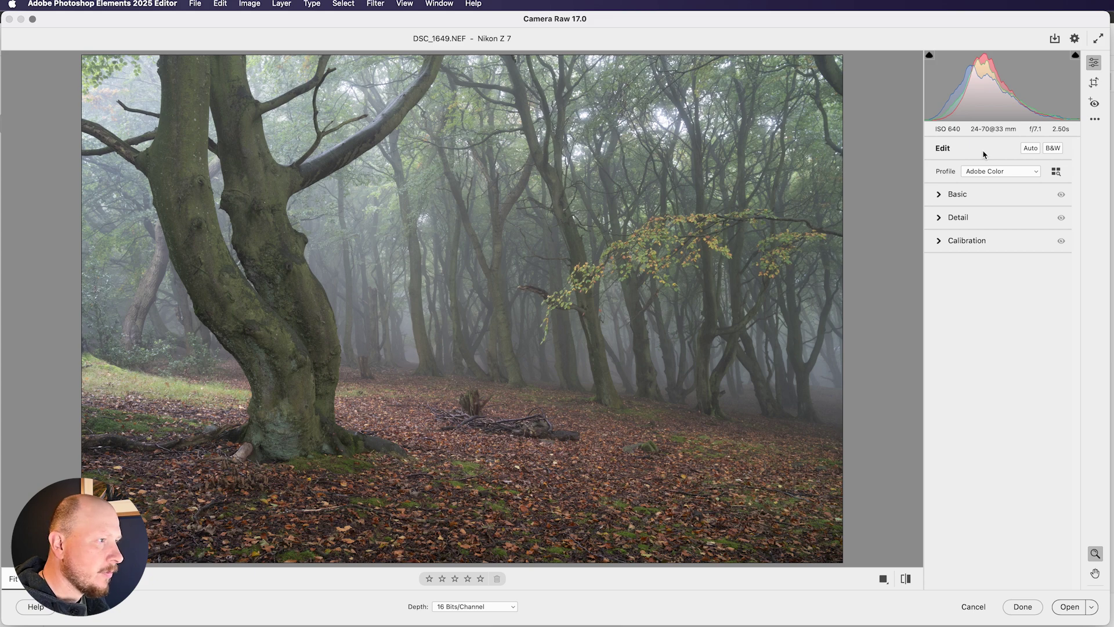
# Auto-tone the photo, then set Temperature 5200, Whites +39, Contrast +13, Clarity −15, Vibrance +12.
pyautogui.click(1026, 152)
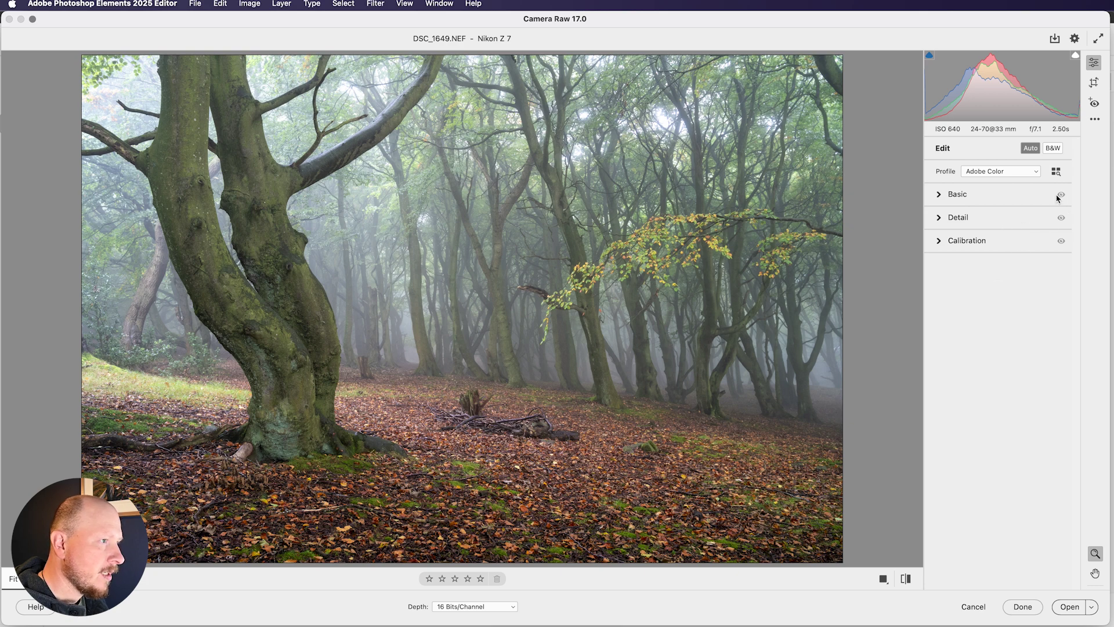
pyautogui.click(941, 198)
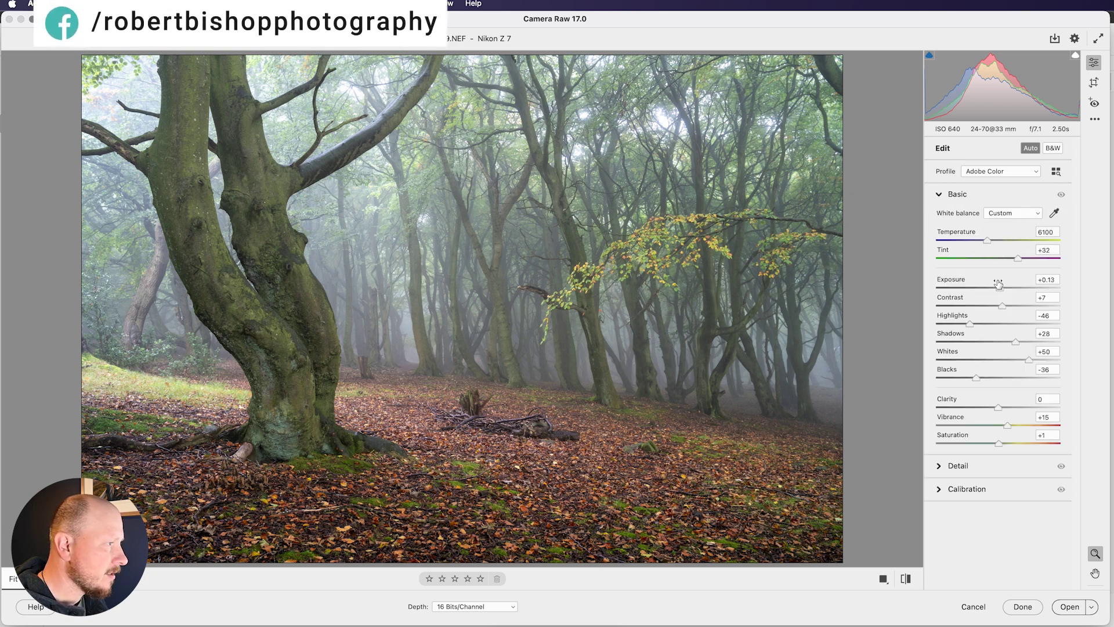
pyautogui.moveTo(988, 242); pyautogui.dragTo(978, 244)
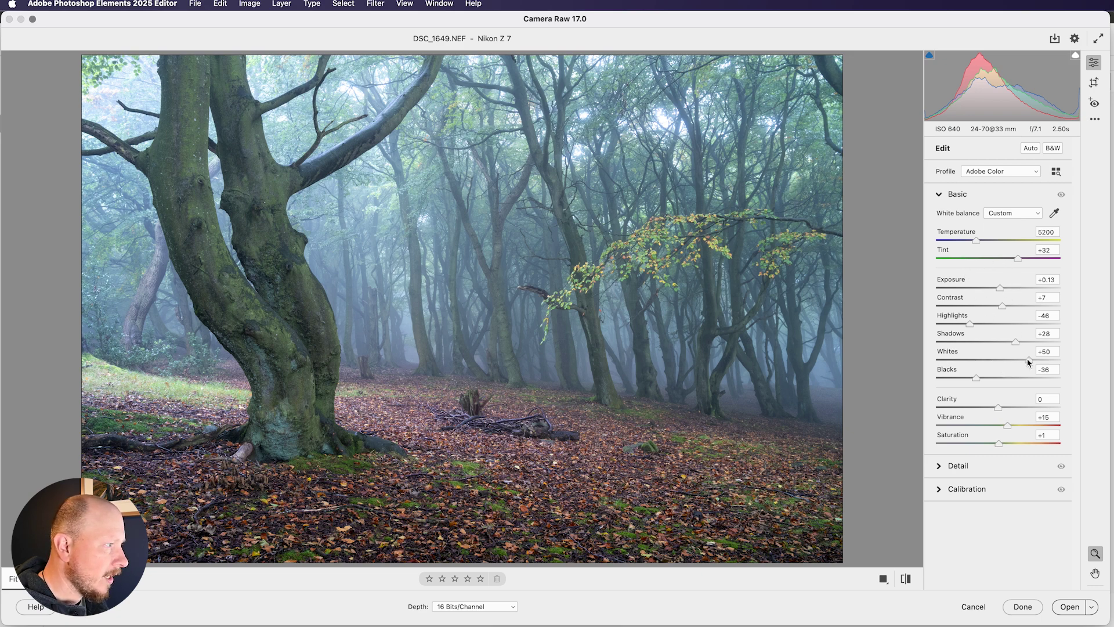
pyautogui.moveTo(1028, 362); pyautogui.dragTo(972, 381)
pyautogui.moveTo(1002, 309); pyautogui.dragTo(1016, 346)
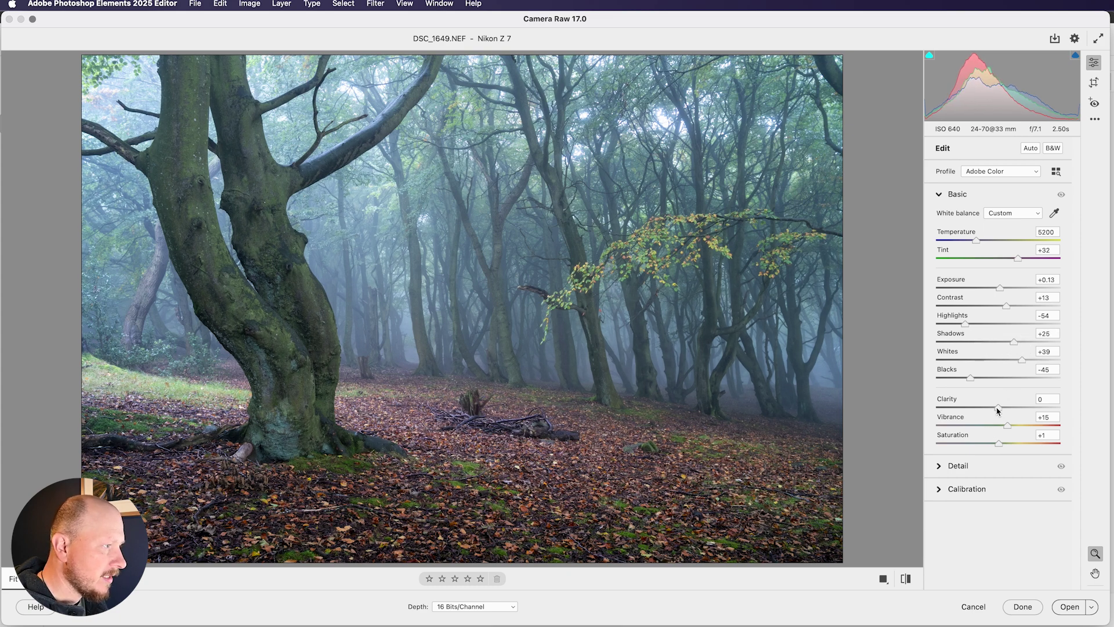
pyautogui.moveTo(998, 410); pyautogui.dragTo(988, 413)
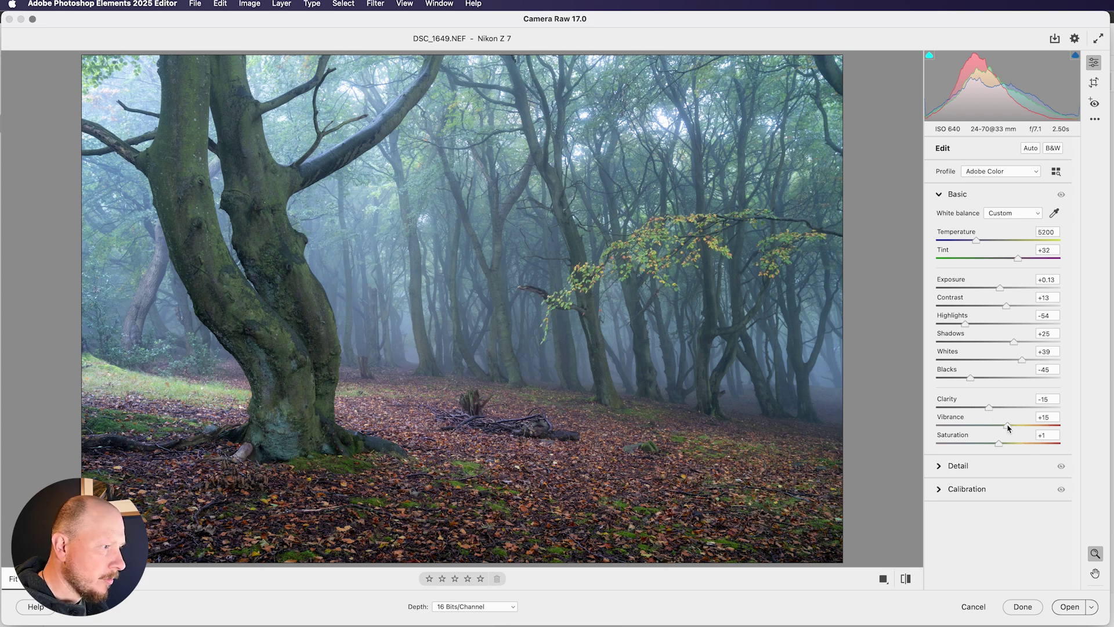
pyautogui.moveTo(1008, 428); pyautogui.dragTo(1000, 446)
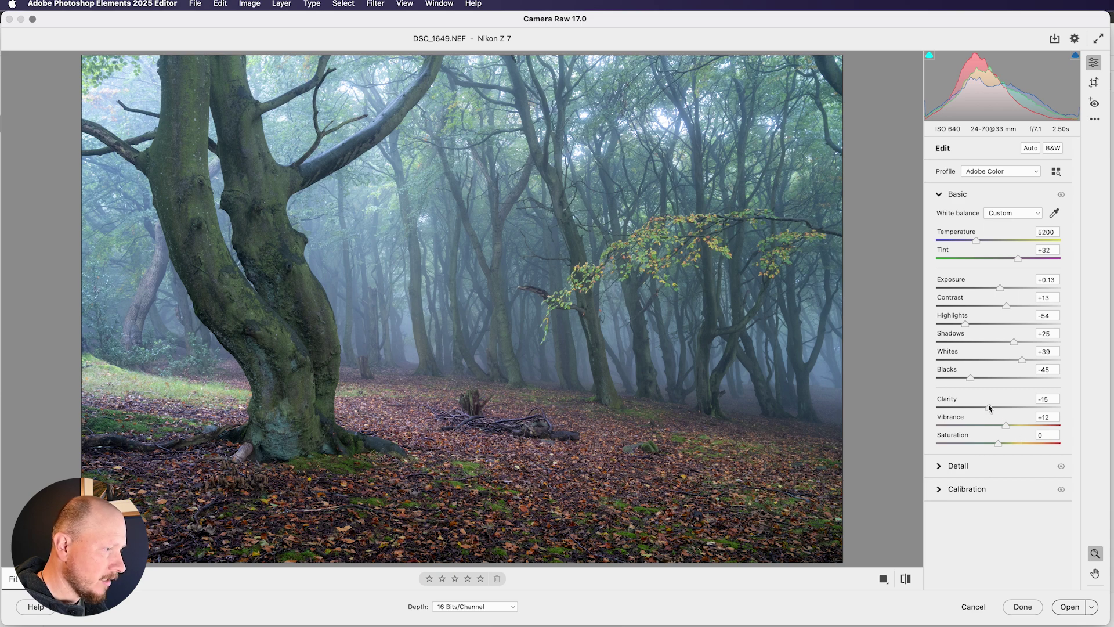
# Lower Detail sharpening from 30 to about 25.
pyautogui.click(940, 467)
pyautogui.scroll(-1, 969, 471)
pyautogui.moveTo(969, 484); pyautogui.dragTo(963, 487)
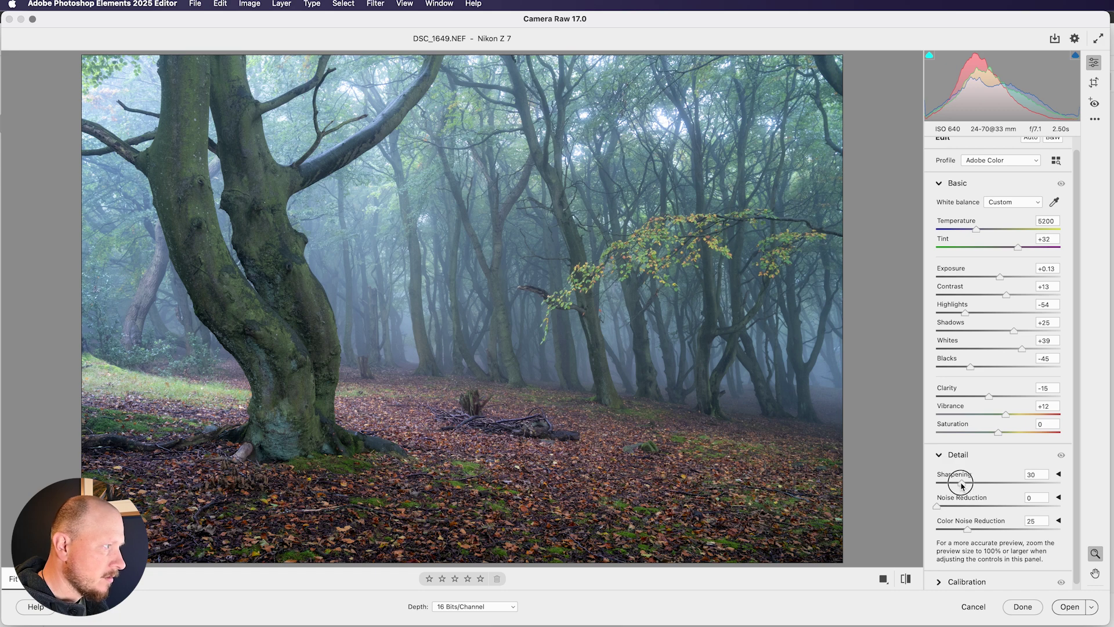
pyautogui.moveTo(964, 485); pyautogui.dragTo(959, 487)
pyautogui.click(944, 456)
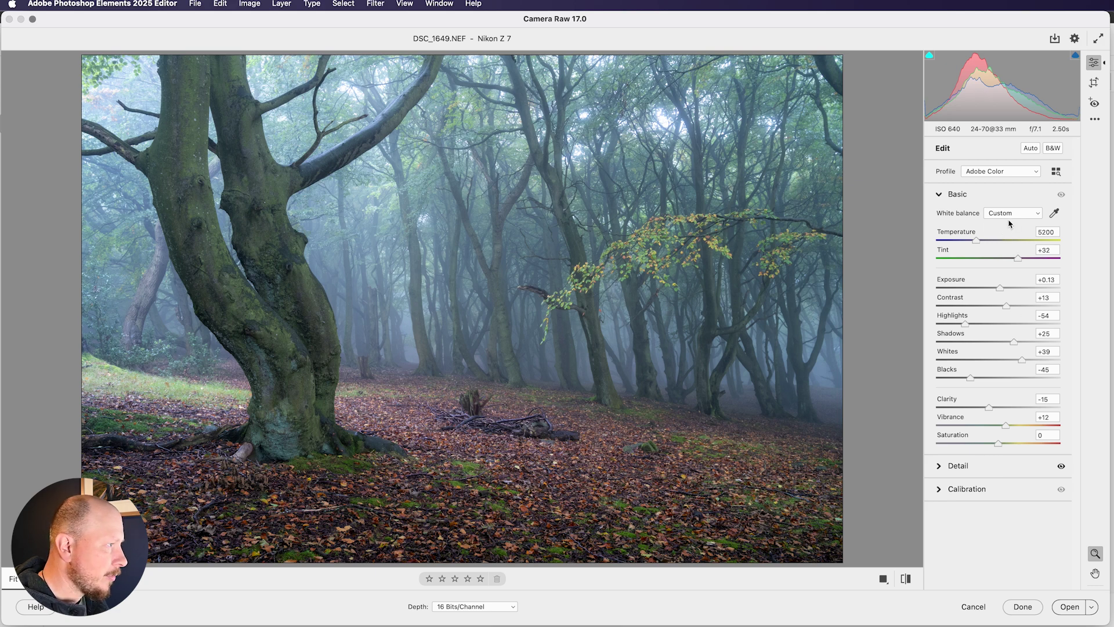
# Pick the Crop tool with the 16 x 9 aspect-ratio preset.
pyautogui.click(1094, 83)
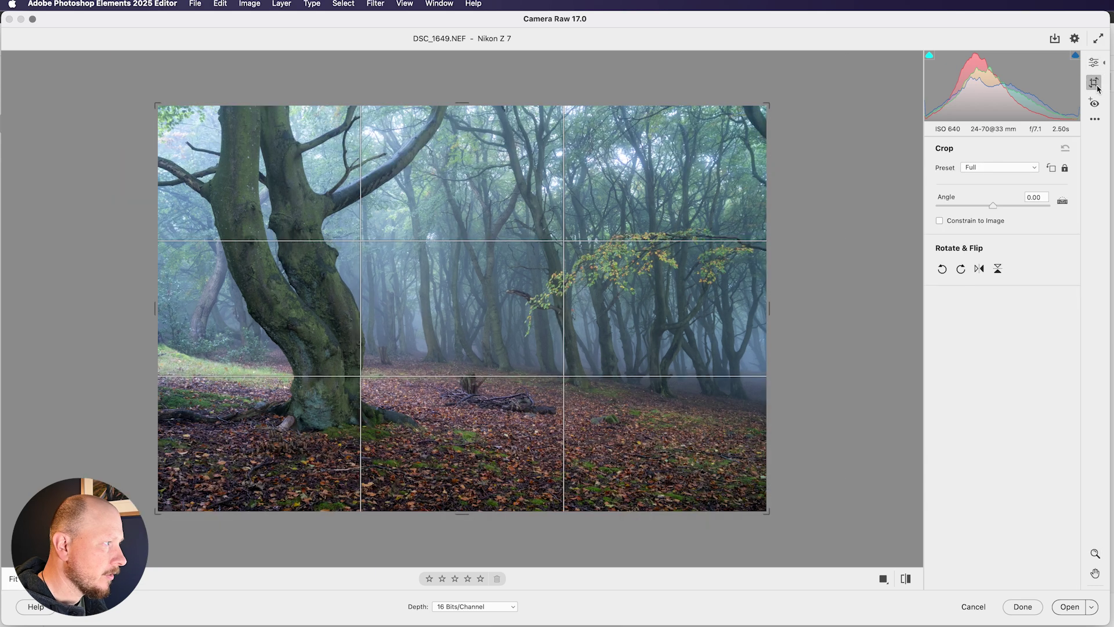
pyautogui.click(984, 169)
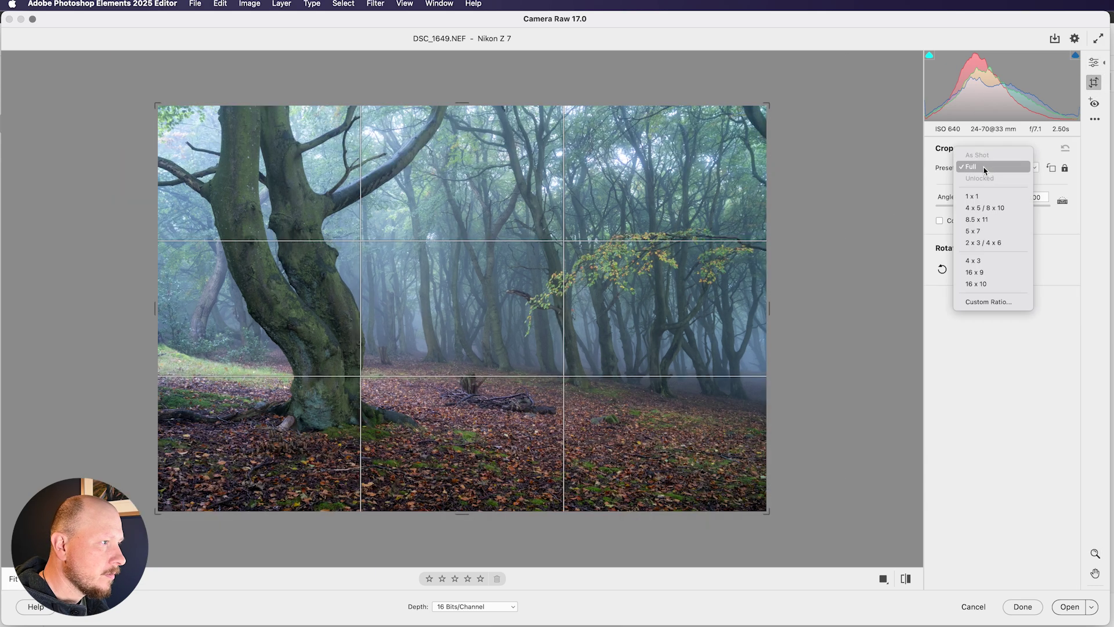
pyautogui.click(1003, 273)
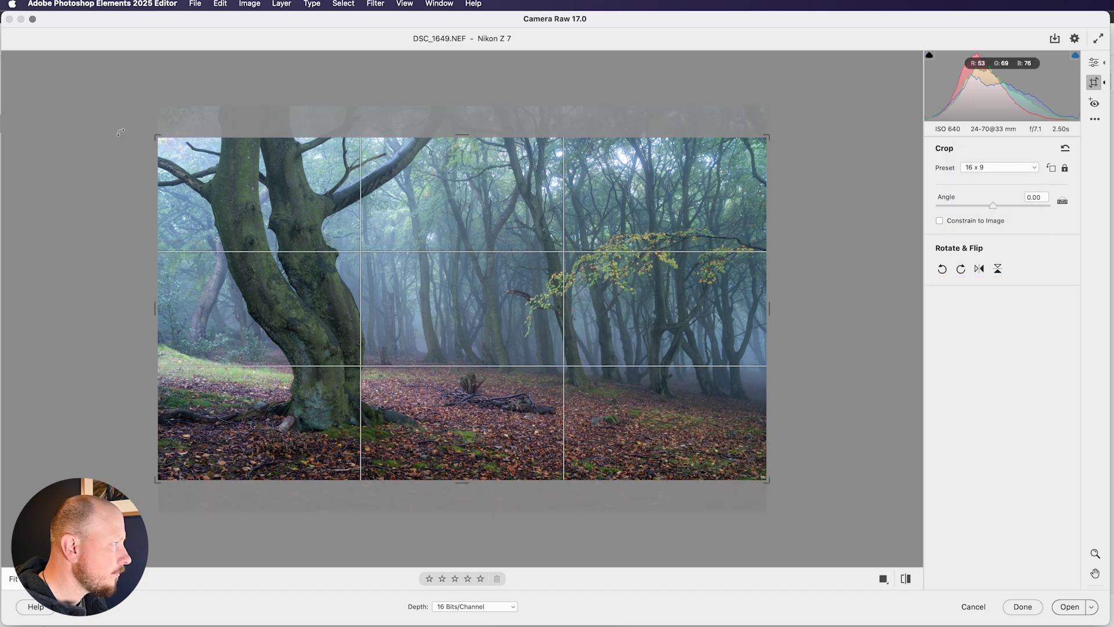
# Tighten and reposition the crop around the big beech trunk and leafy forest floor.
pyautogui.moveTo(152, 141)
pyautogui.mouseDown()
pyautogui.moveTo(187, 170)
pyautogui.moveTo(187, 155)
pyautogui.moveTo(167, 150)
pyautogui.mouseUp()
pyautogui.moveTo(246, 178); pyautogui.dragTo(256, 163)
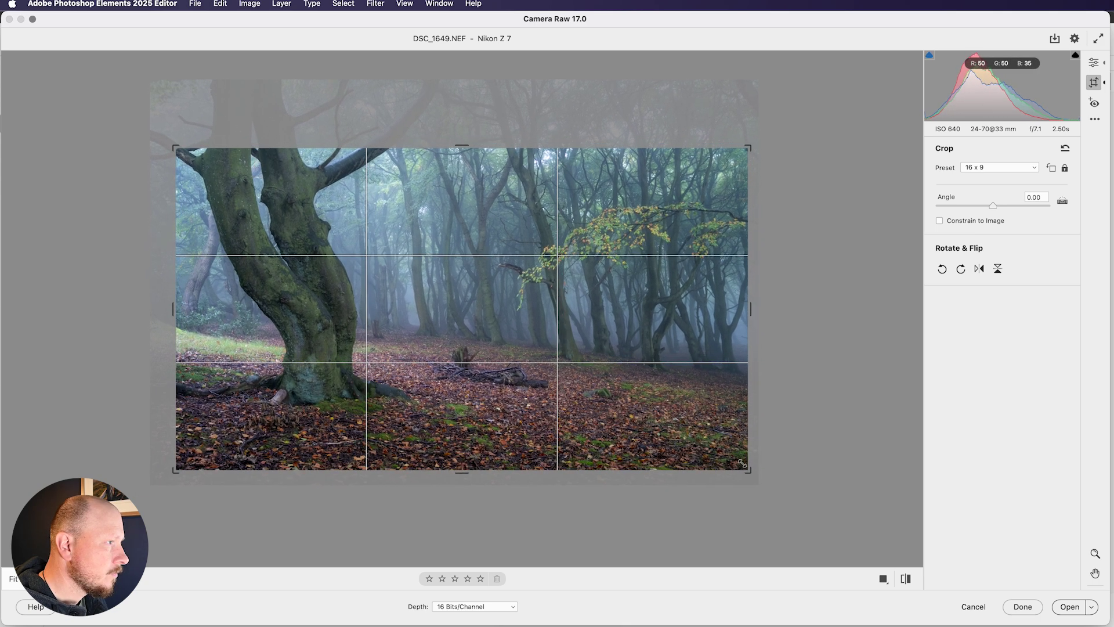
pyautogui.moveTo(749, 469); pyautogui.dragTo(726, 457)
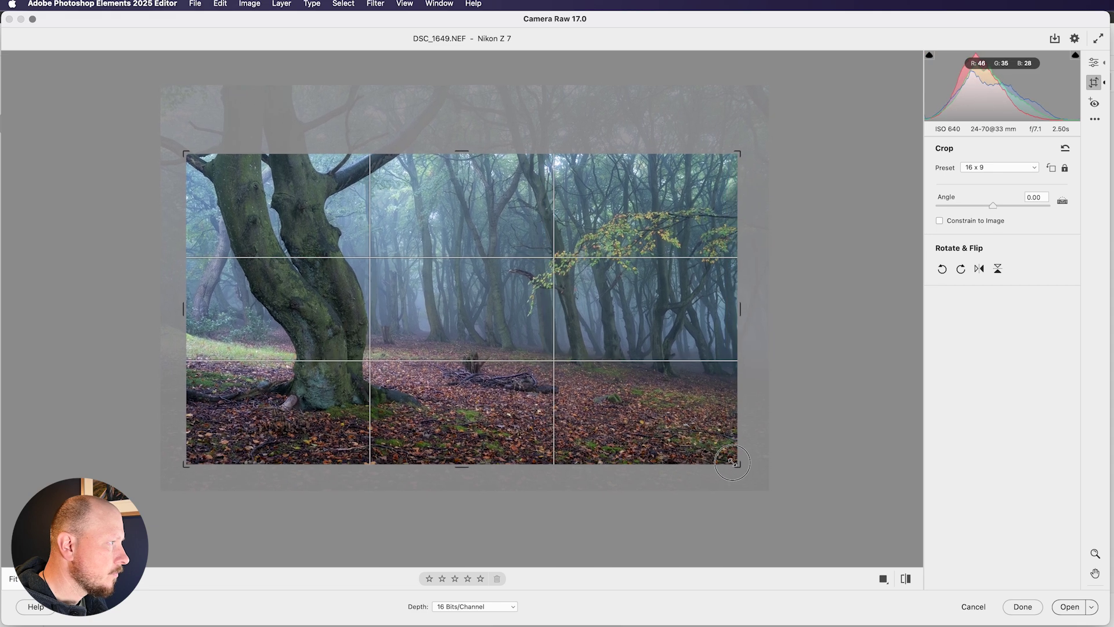
pyautogui.moveTo(599, 328); pyautogui.dragTo(597, 328)
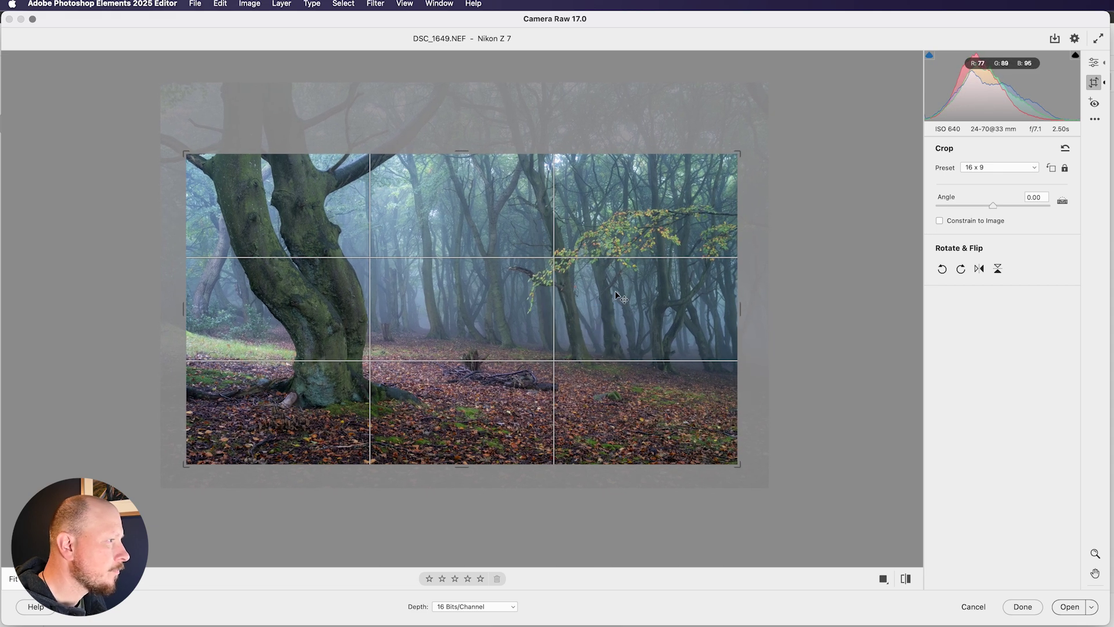
pyautogui.moveTo(637, 296)
pyautogui.mouseDown()
pyautogui.moveTo(651, 299)
pyautogui.moveTo(642, 295)
pyautogui.mouseUp()
pyautogui.moveTo(737, 464); pyautogui.dragTo(730, 466)
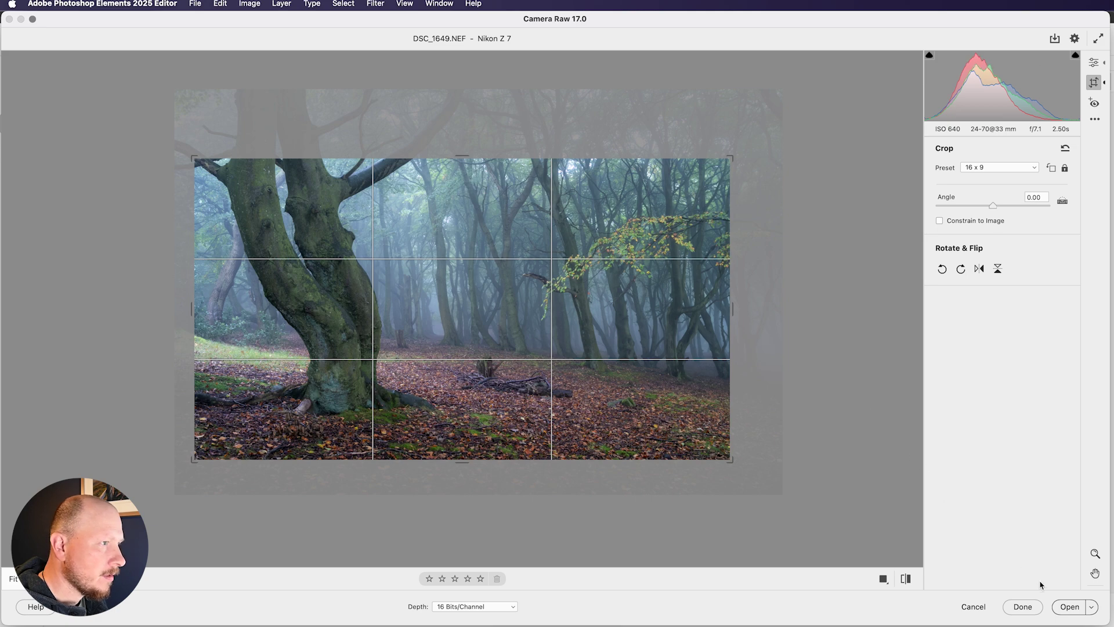
# Commit the 16:9 crop and open the forest photo in the Advanced editor.
pyautogui.click(1095, 65)
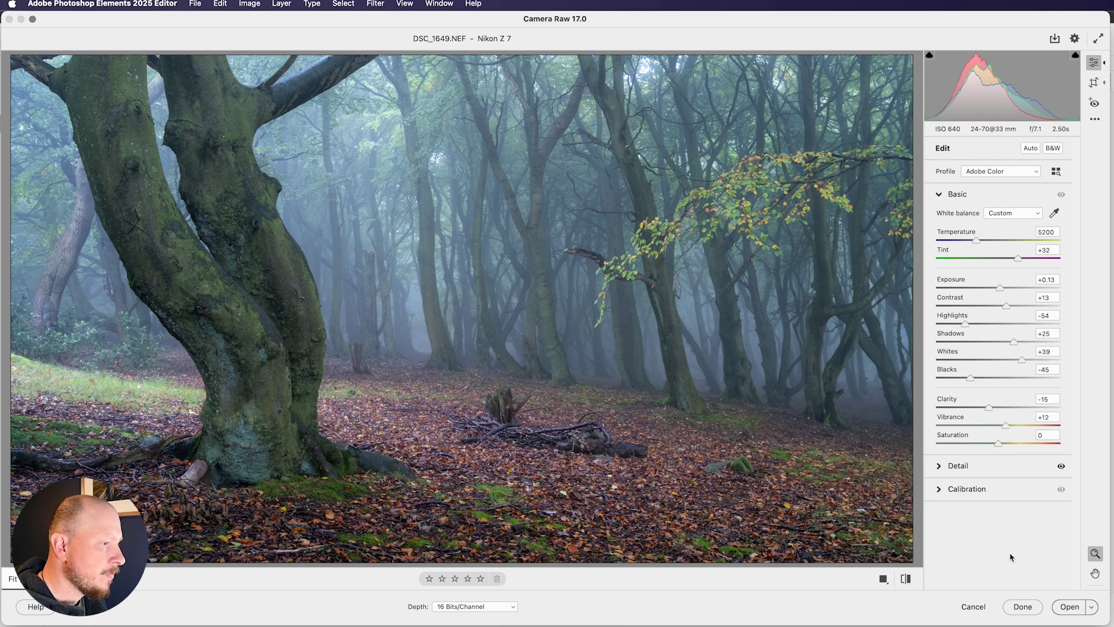
pyautogui.click(1069, 608)
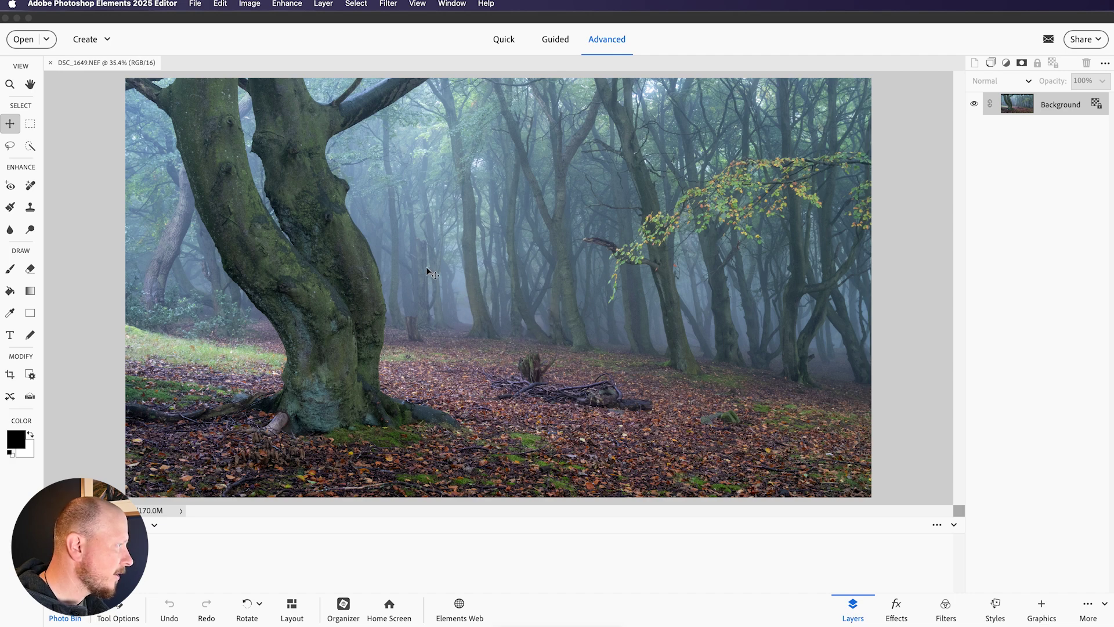
# Set up a white radial Foreground to Transparent gradient and begin unlocking the Background layer.
pyautogui.click(31, 291)
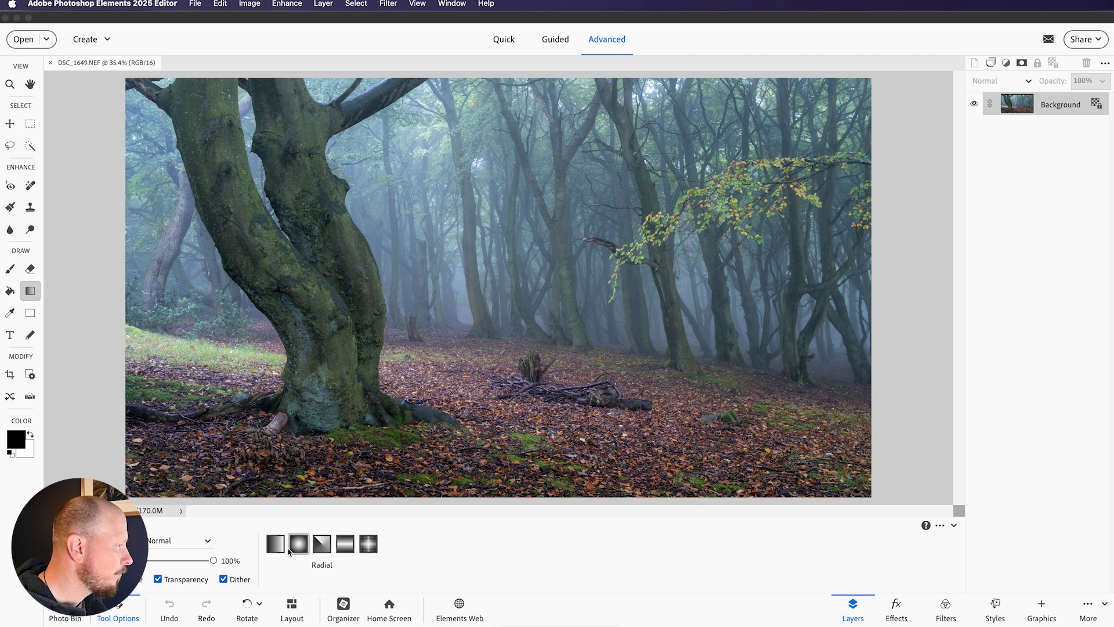
pyautogui.click(30, 435)
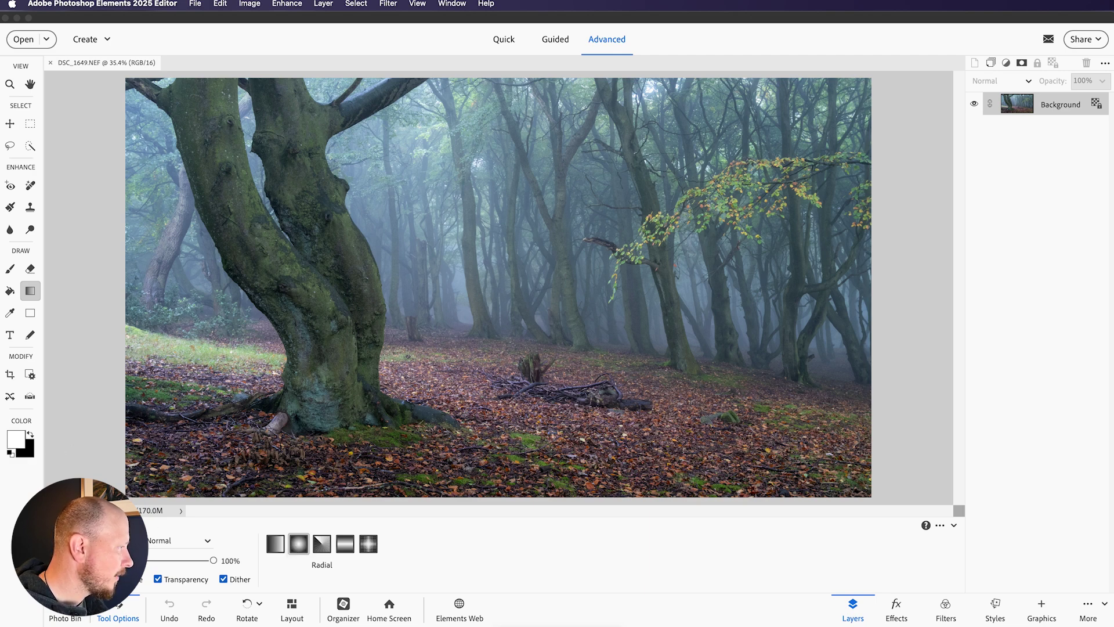
pyautogui.click(70, 560)
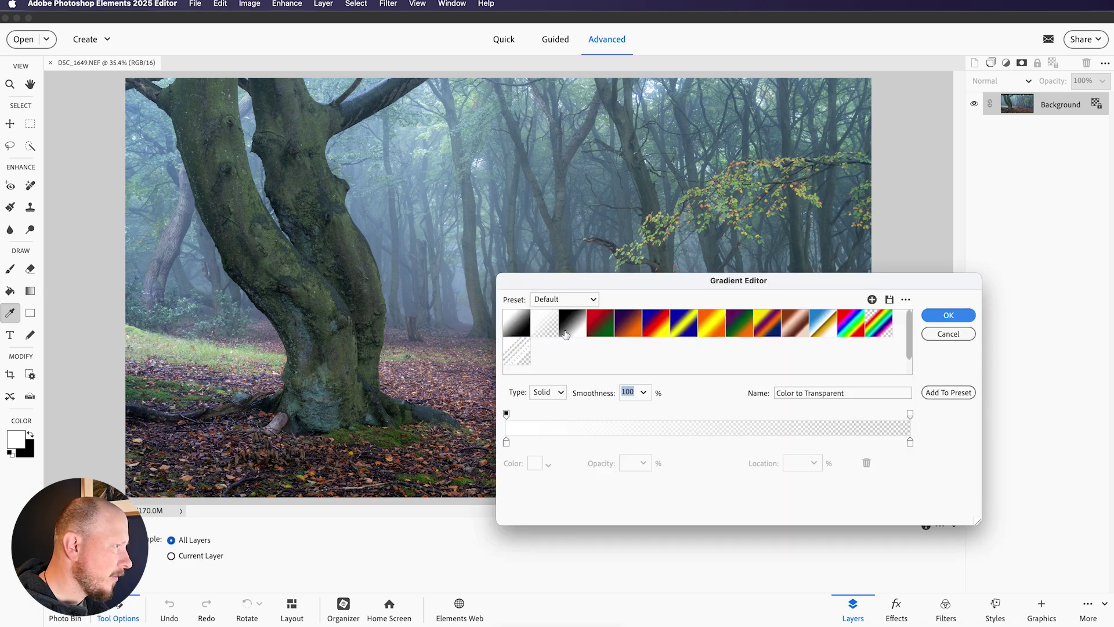
pyautogui.click(540, 323)
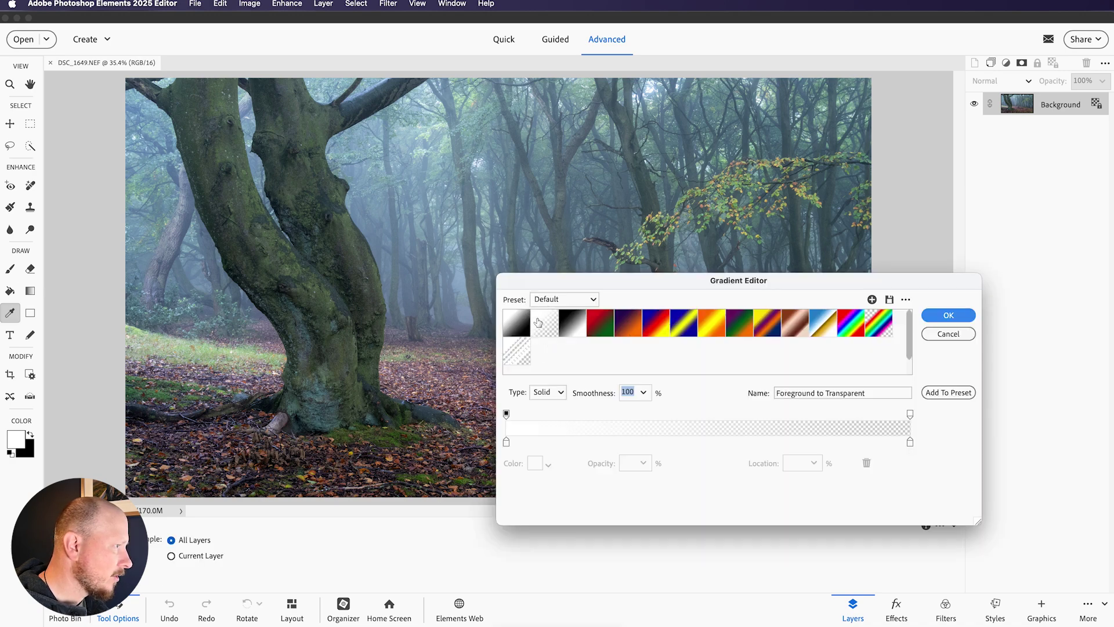
pyautogui.click(946, 315)
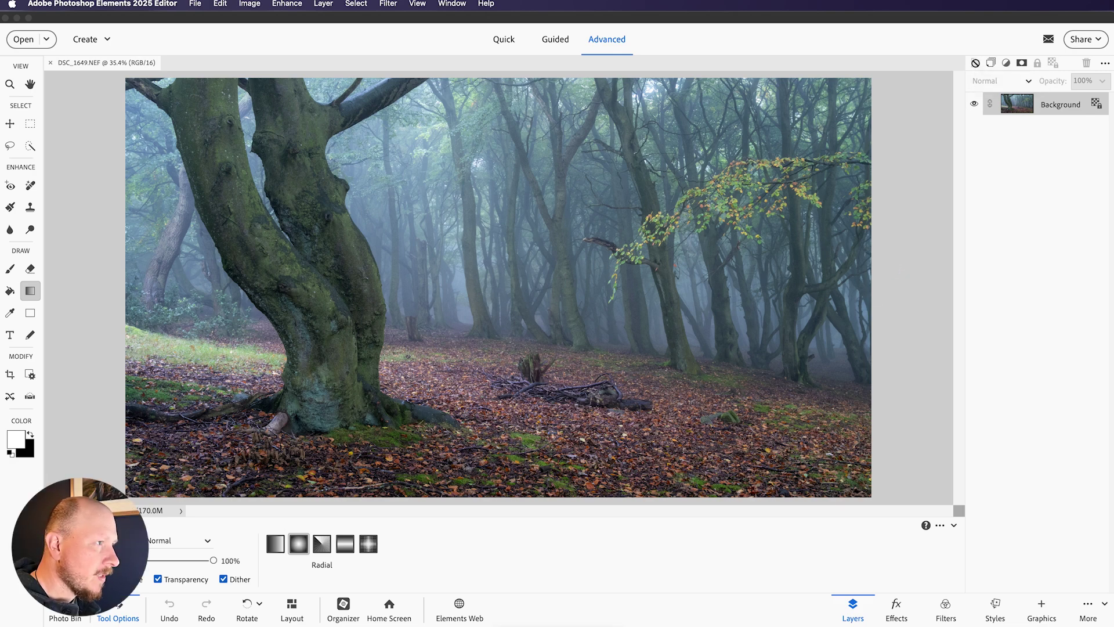
pyautogui.doubleClick(1057, 106)
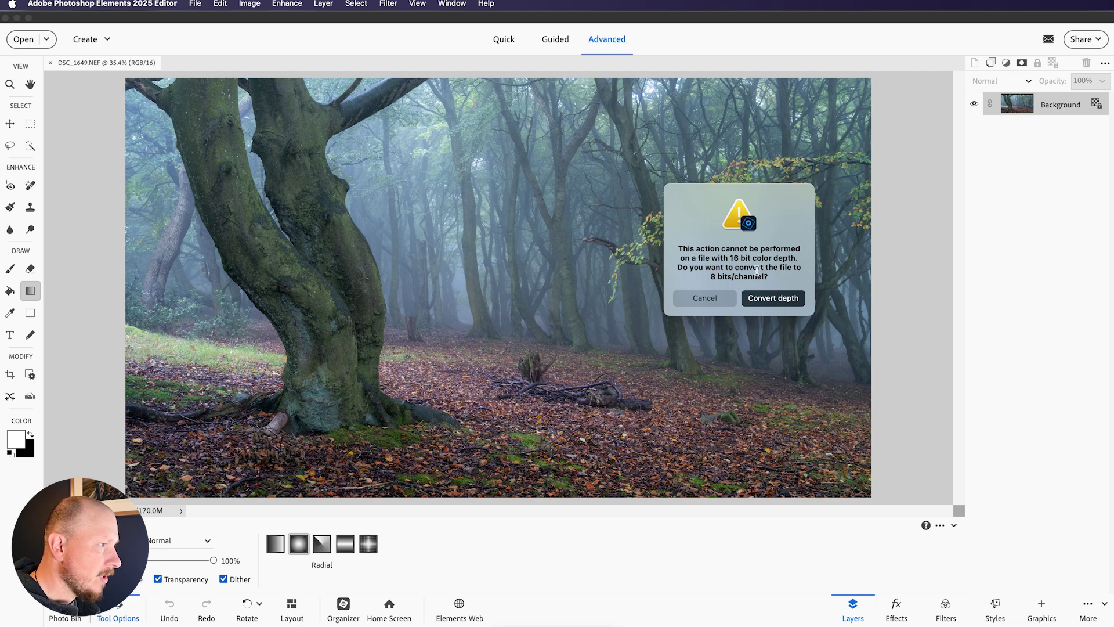
# Convert to 8 bits, unlock the Background, add Layer 1, and draw a white radial glow from the centre.
pyautogui.click(779, 299)
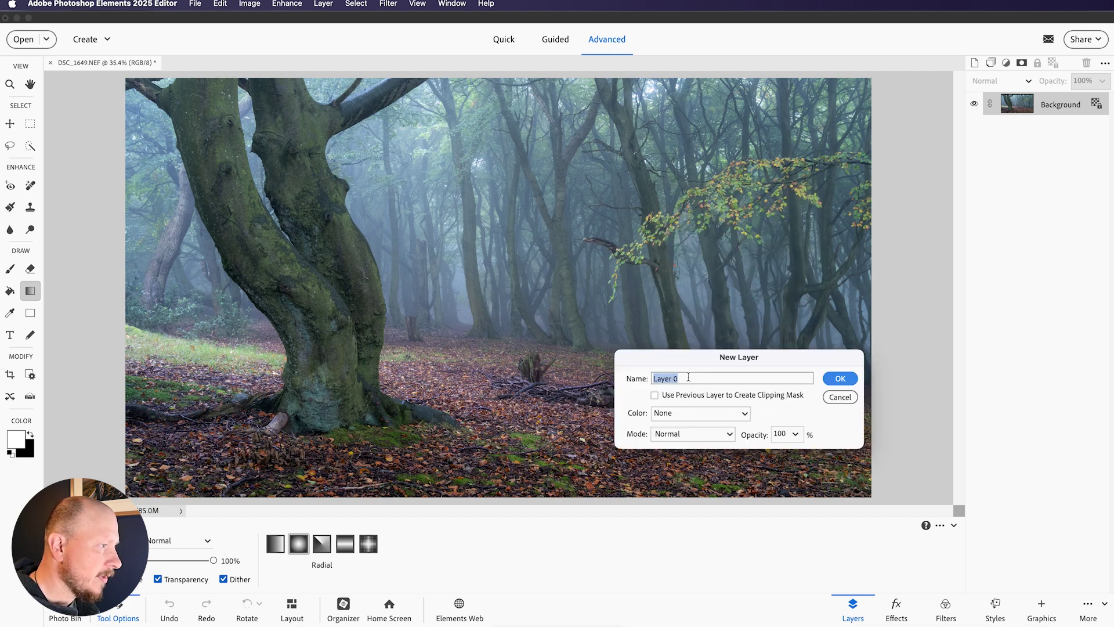
pyautogui.click(841, 379)
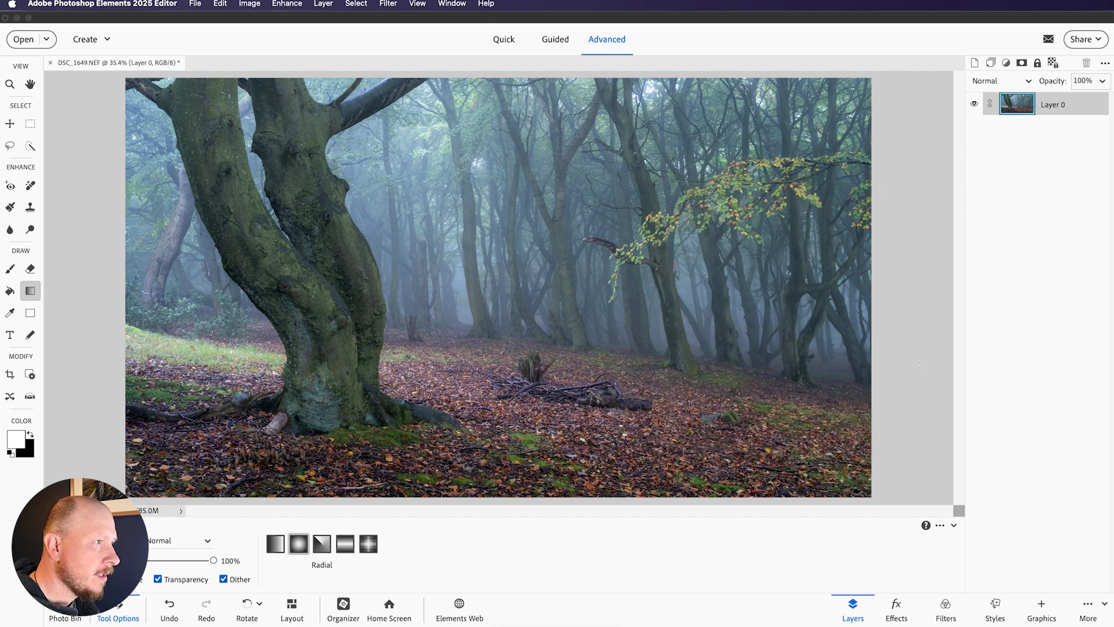
pyautogui.click(975, 64)
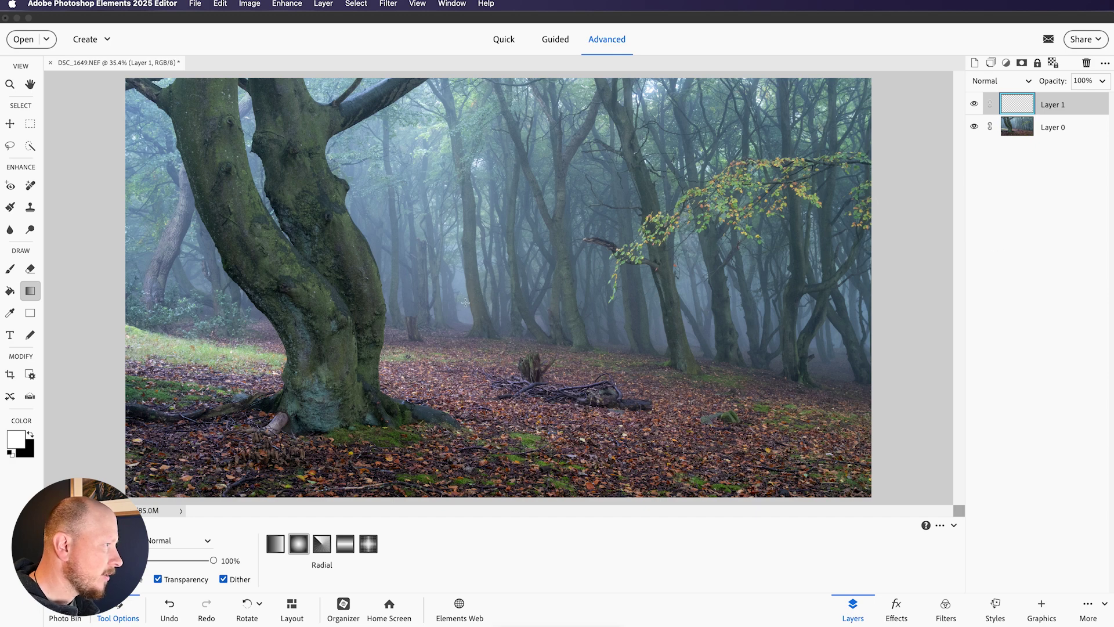
pyautogui.moveTo(458, 301); pyautogui.dragTo(569, 378)
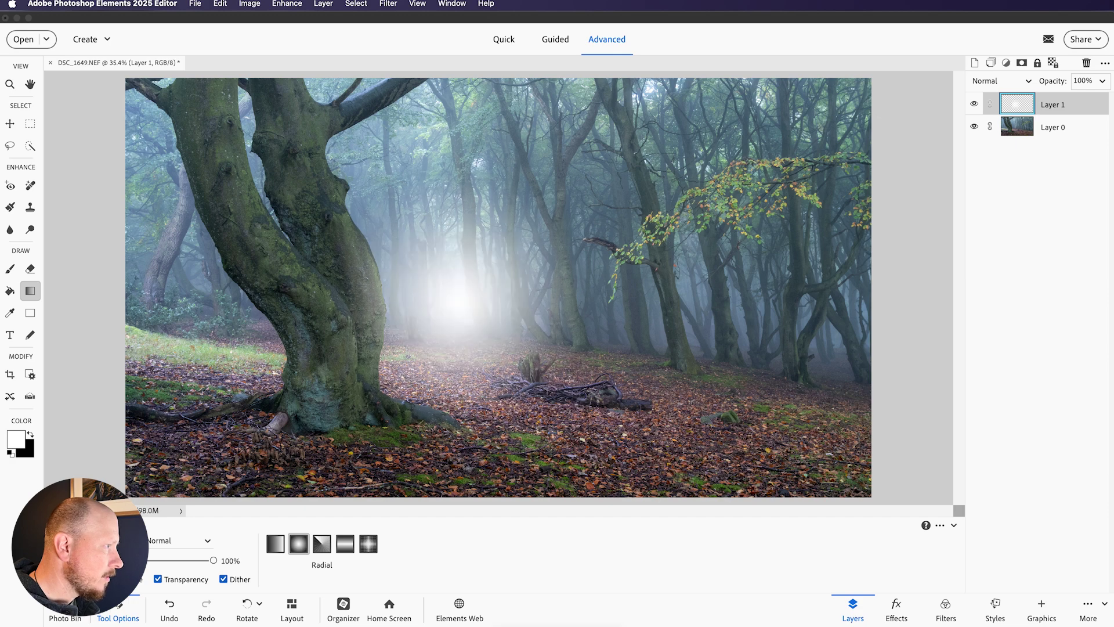
# Set the glow layer to Screen blend mode at 40% opacity.
pyautogui.click(1029, 82)
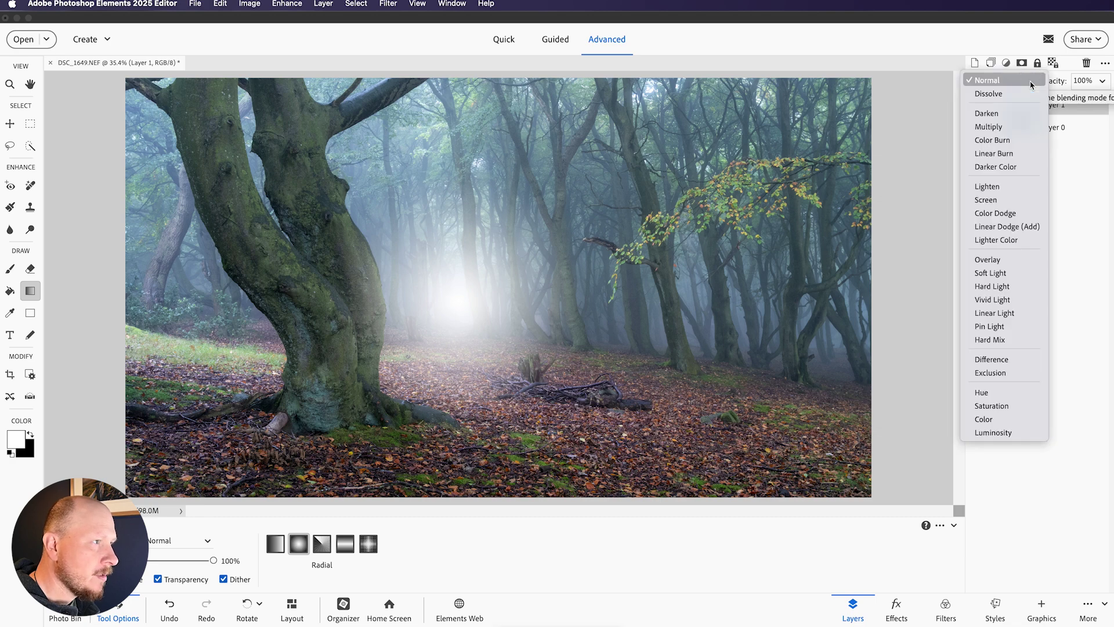
pyautogui.click(1007, 200)
pyautogui.click(1103, 81)
pyautogui.moveTo(1091, 96); pyautogui.dragTo(1070, 99)
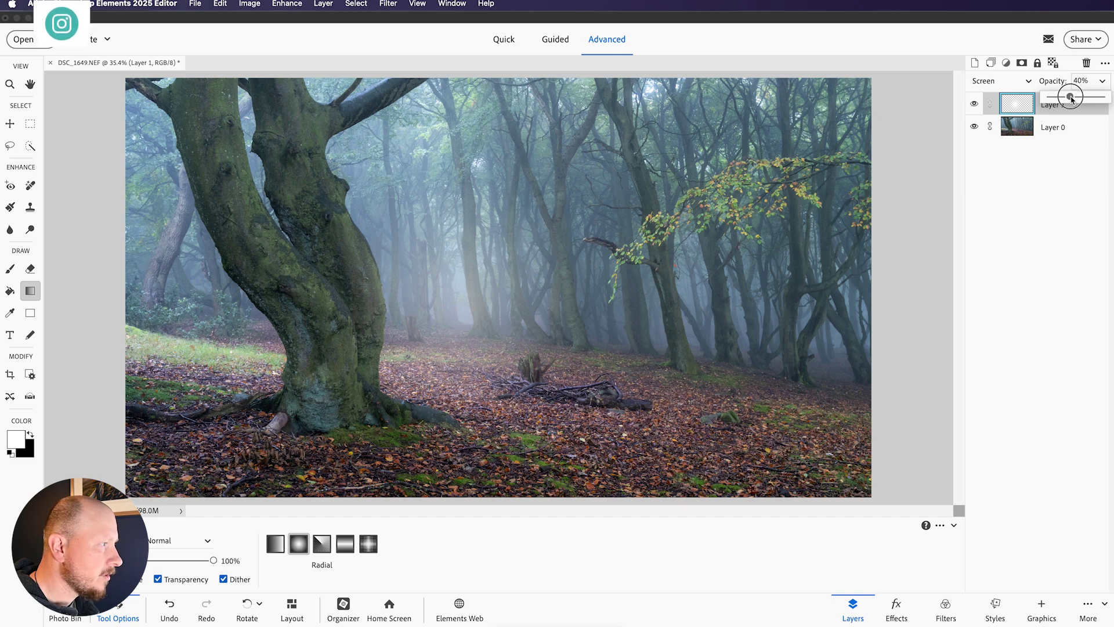
pyautogui.click(993, 26)
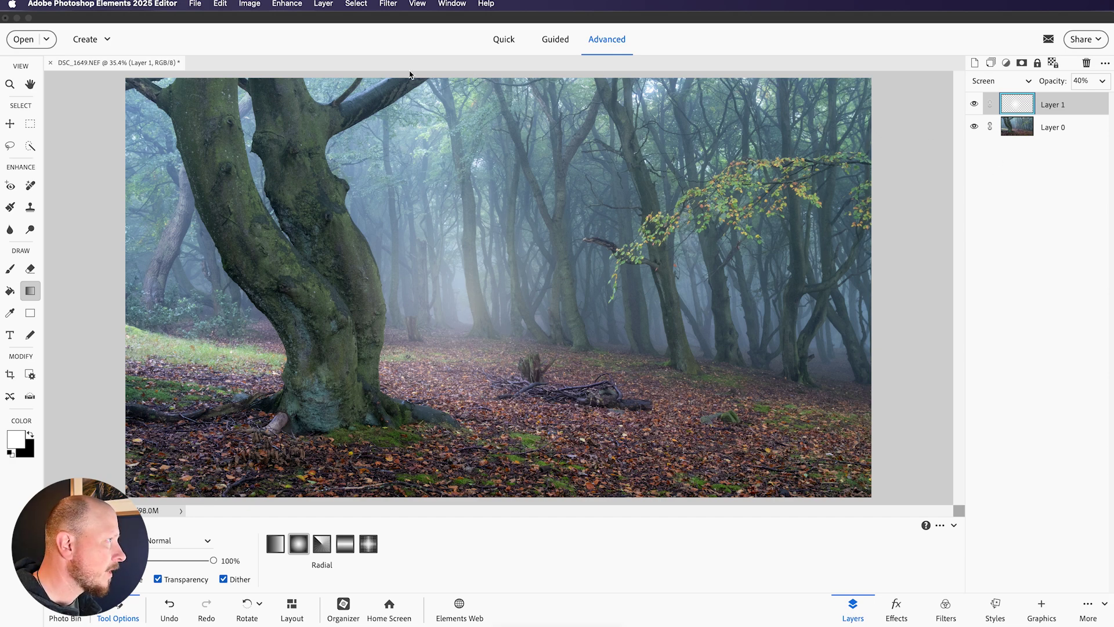
# Add a Reveal All mask to the glow layer and ready a black brush.
pyautogui.click(323, 6)
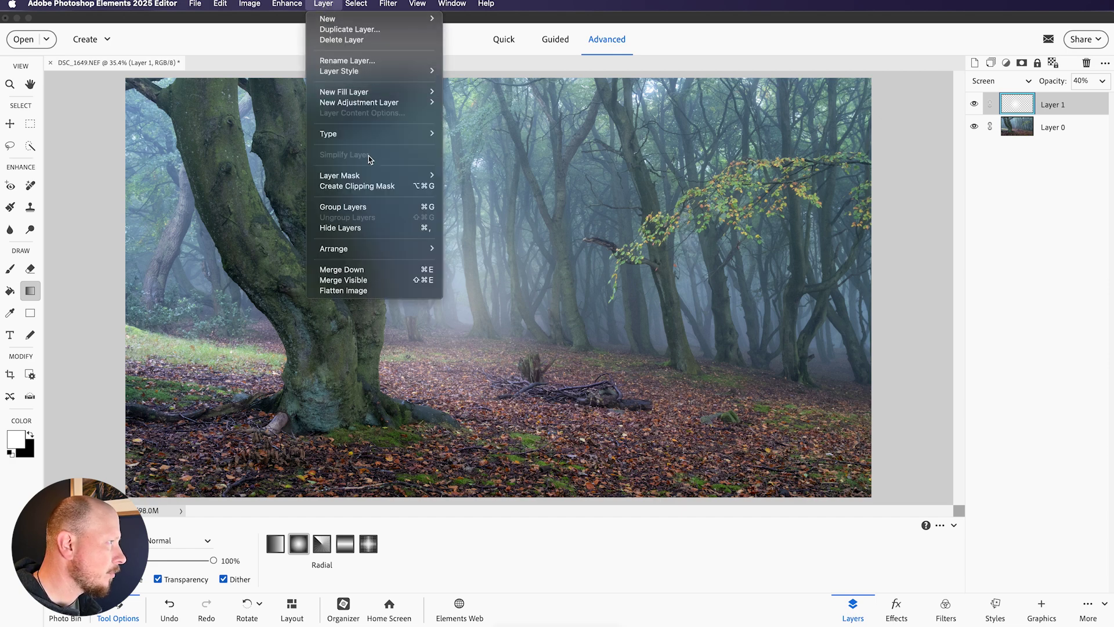
pyautogui.moveTo(365, 177)
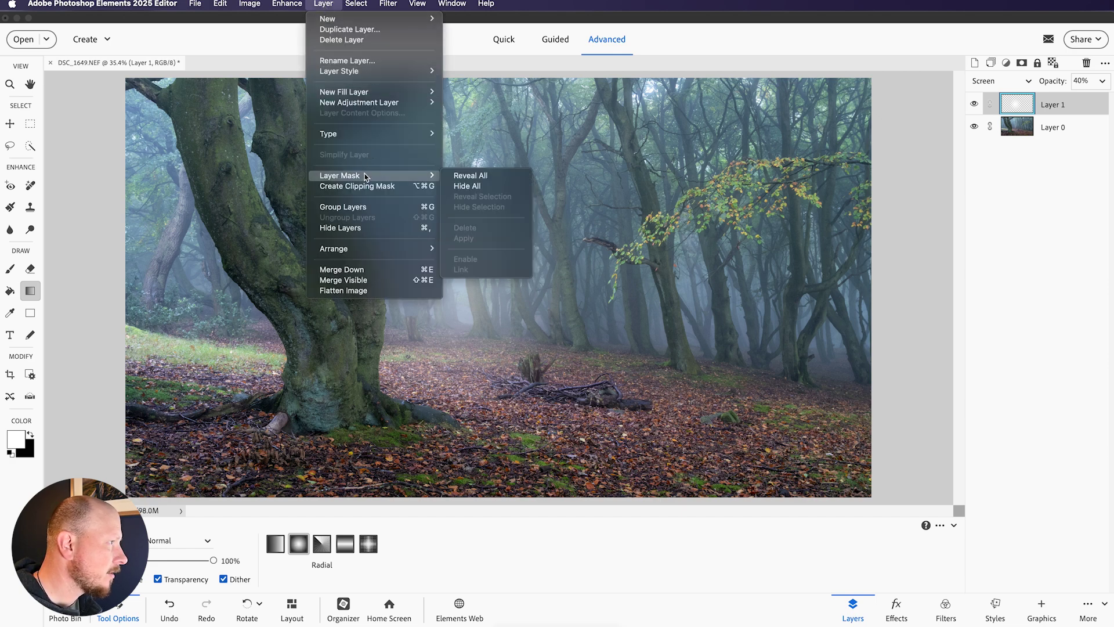
pyautogui.click(464, 177)
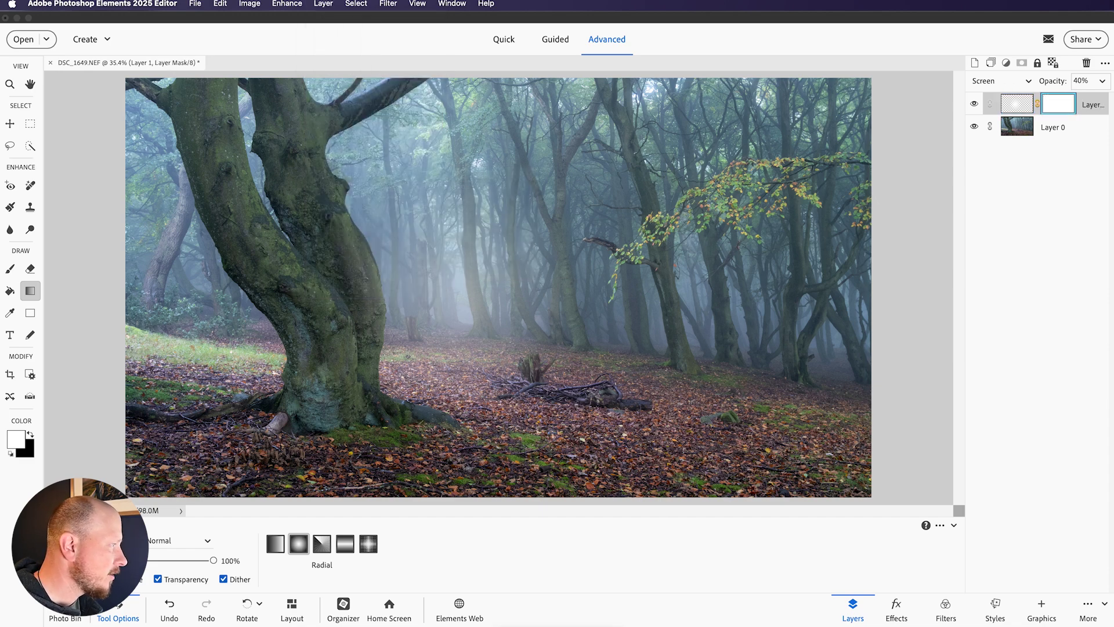
pyautogui.click(30, 437)
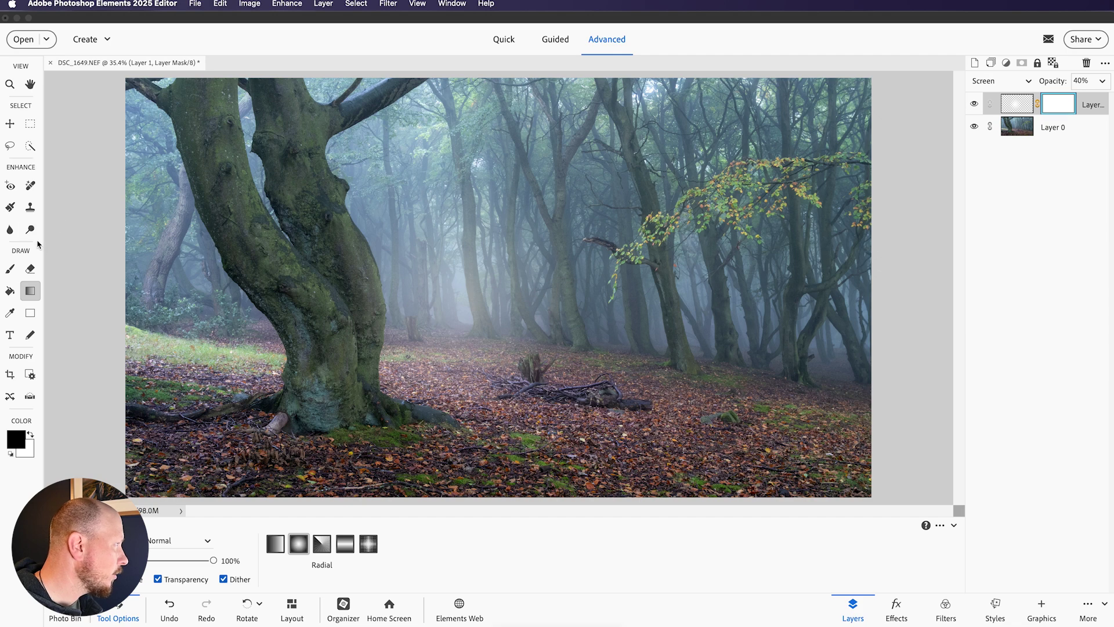
pyautogui.click(10, 268)
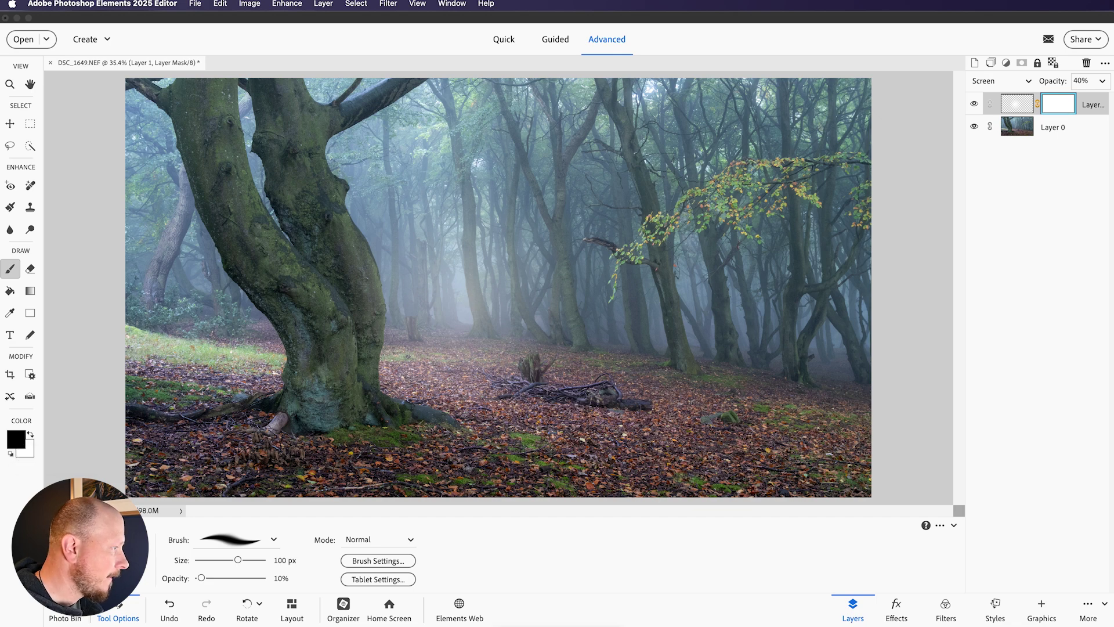
# Paint the mask with a larger 10% black brush to hide mist on the big trunk.
pyautogui.moveTo(204, 579); pyautogui.dragTo(204, 580)
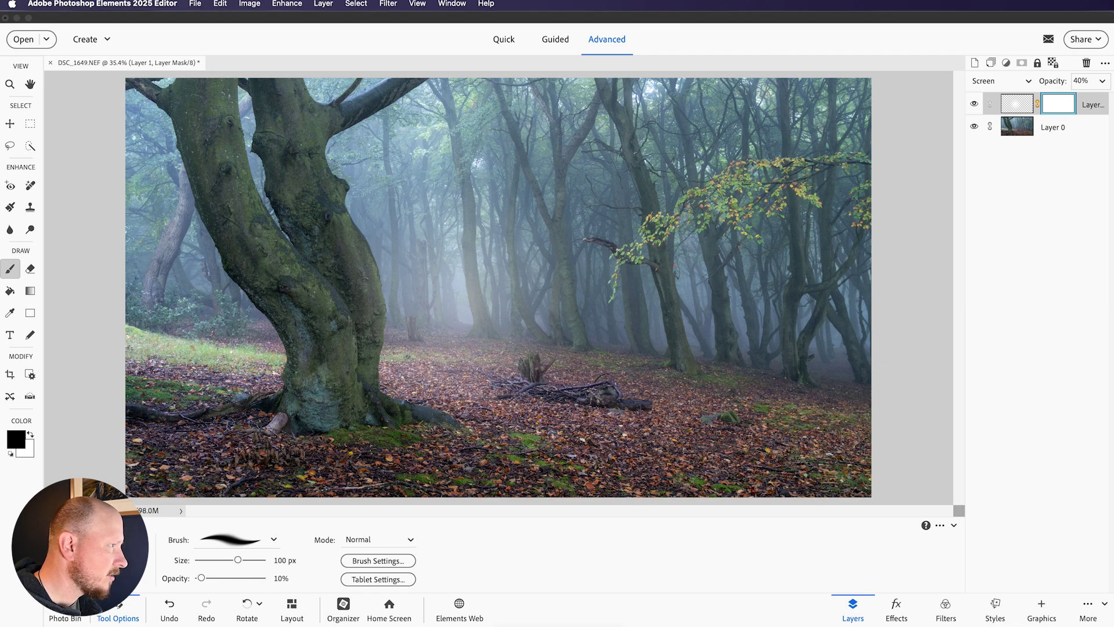
pyautogui.press(']')
pyautogui.press(']')
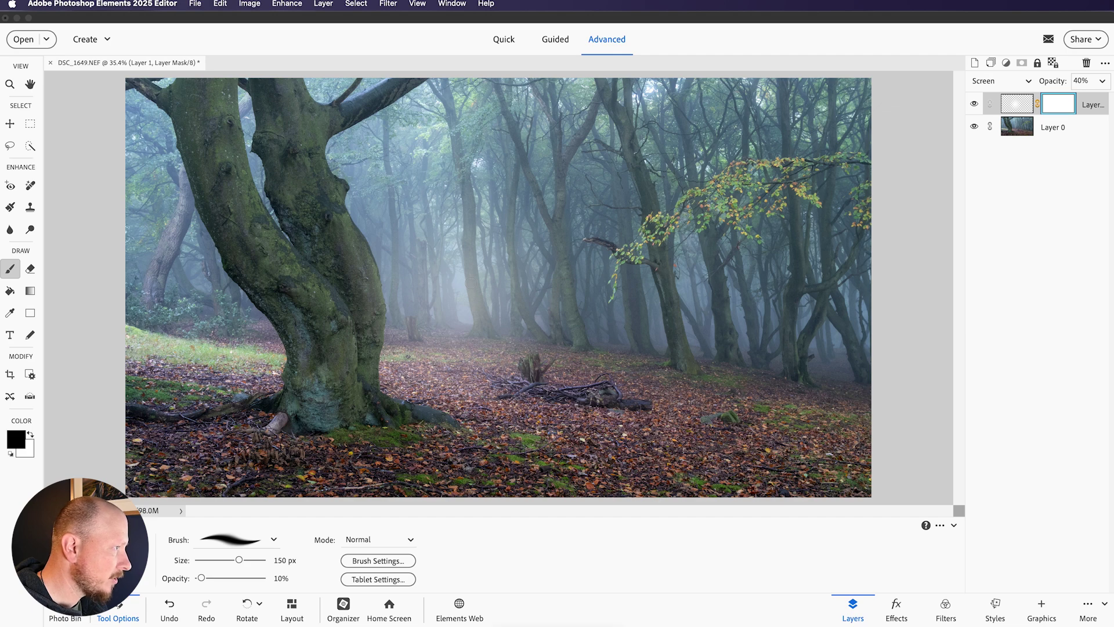
pyautogui.press(']')
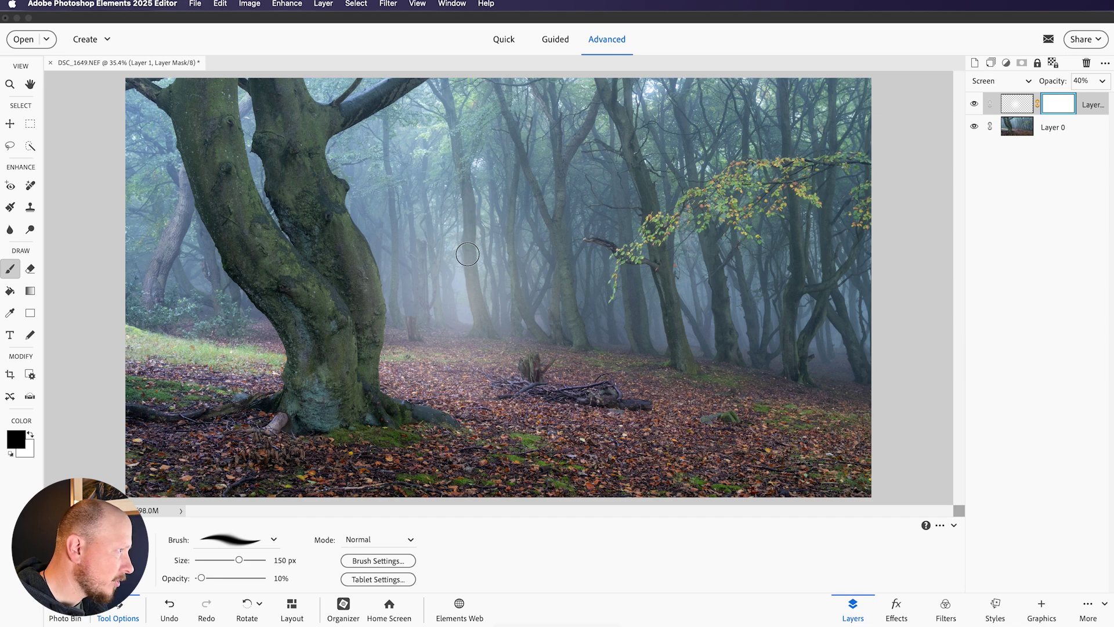
pyautogui.moveTo(473, 285); pyautogui.dragTo(483, 340)
pyautogui.moveTo(466, 192)
pyautogui.mouseDown()
pyautogui.moveTo(483, 339)
pyautogui.moveTo(470, 256)
pyautogui.mouseUp()
# Redo the trunk strokes, then fade the mist off the forest floor near the tree base.
pyautogui.press('super+z')
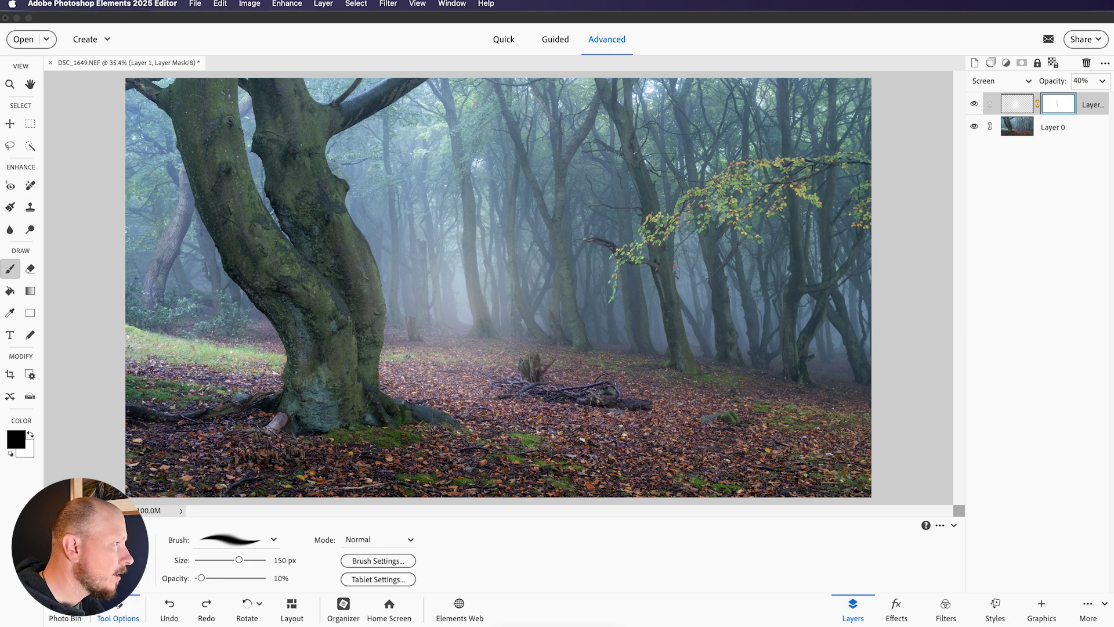
pyautogui.moveTo(464, 228); pyautogui.dragTo(482, 326)
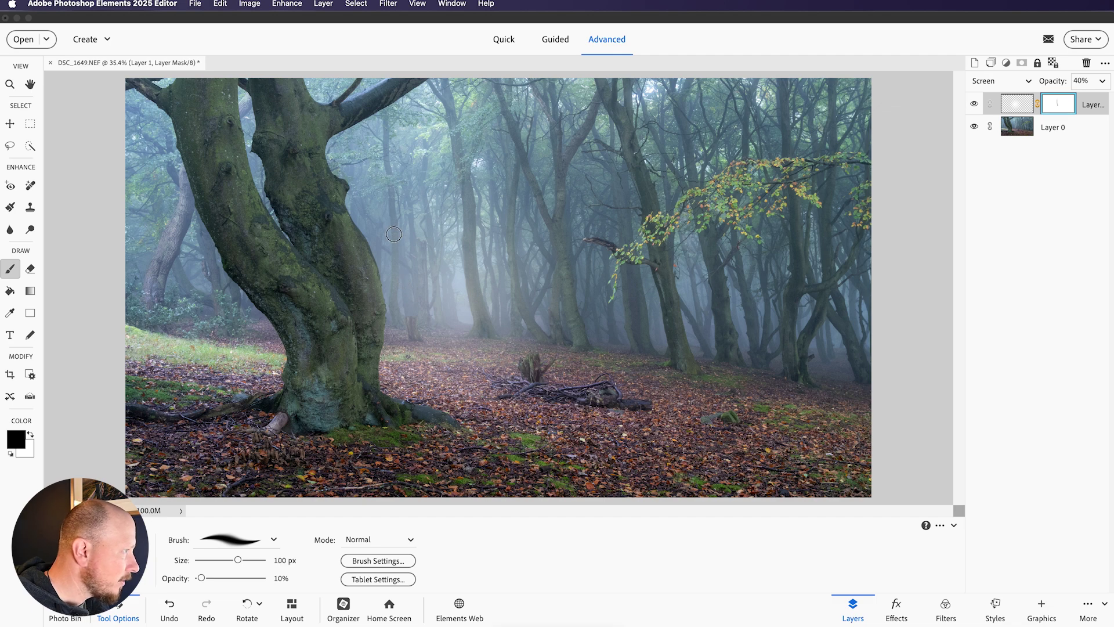
pyautogui.moveTo(394, 235); pyautogui.dragTo(409, 336)
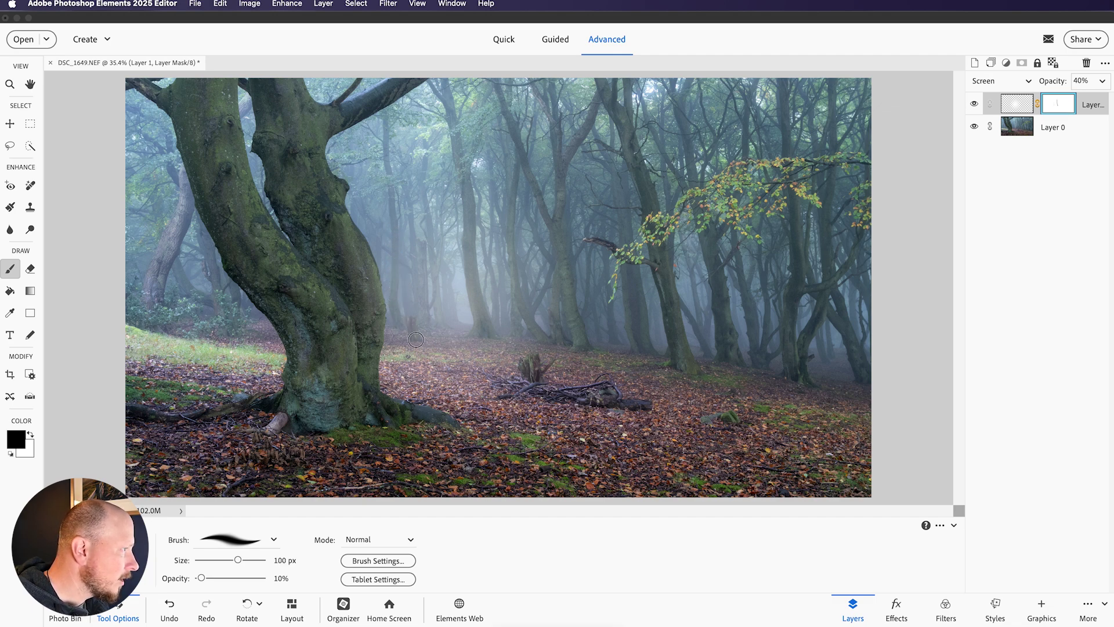
pyautogui.press(']')
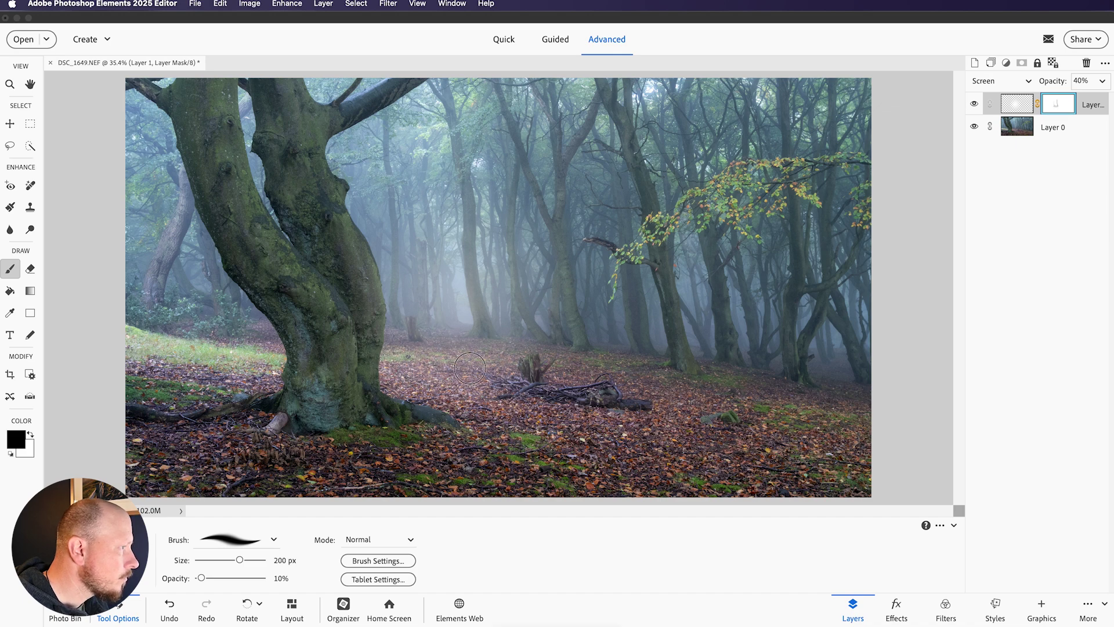
pyautogui.moveTo(503, 352)
pyautogui.mouseDown()
pyautogui.moveTo(528, 351)
pyautogui.moveTo(401, 347)
pyautogui.moveTo(385, 363)
pyautogui.mouseUp()
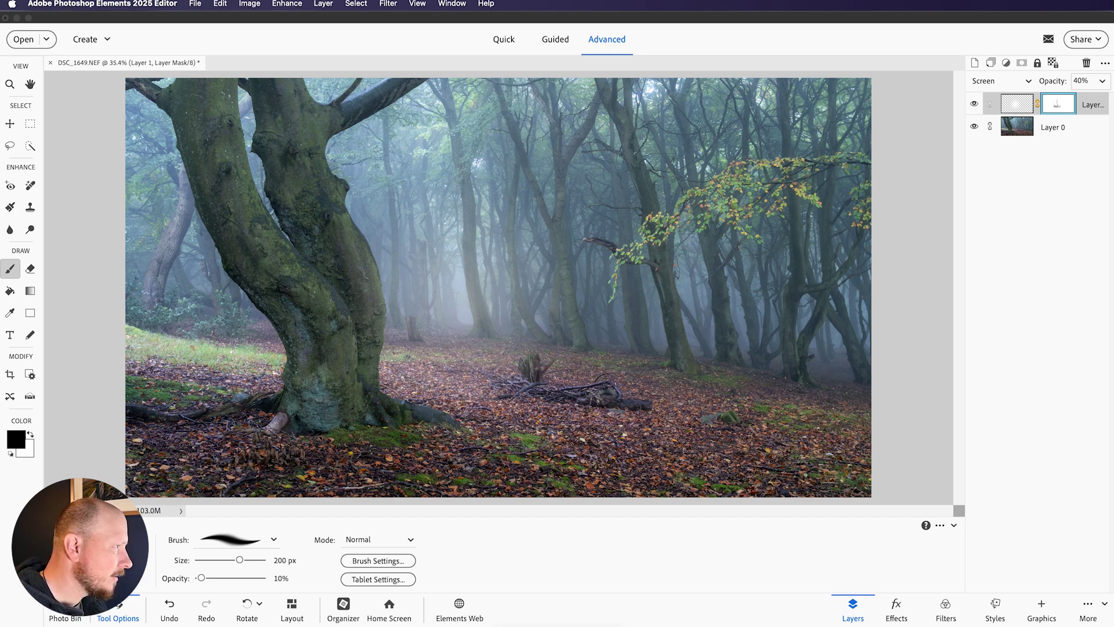
# Toggle the mist layer (Layer 1) off and on twice to compare, then enlarge the brush to 600 px.
pyautogui.click(974, 104)
pyautogui.click(974, 105)
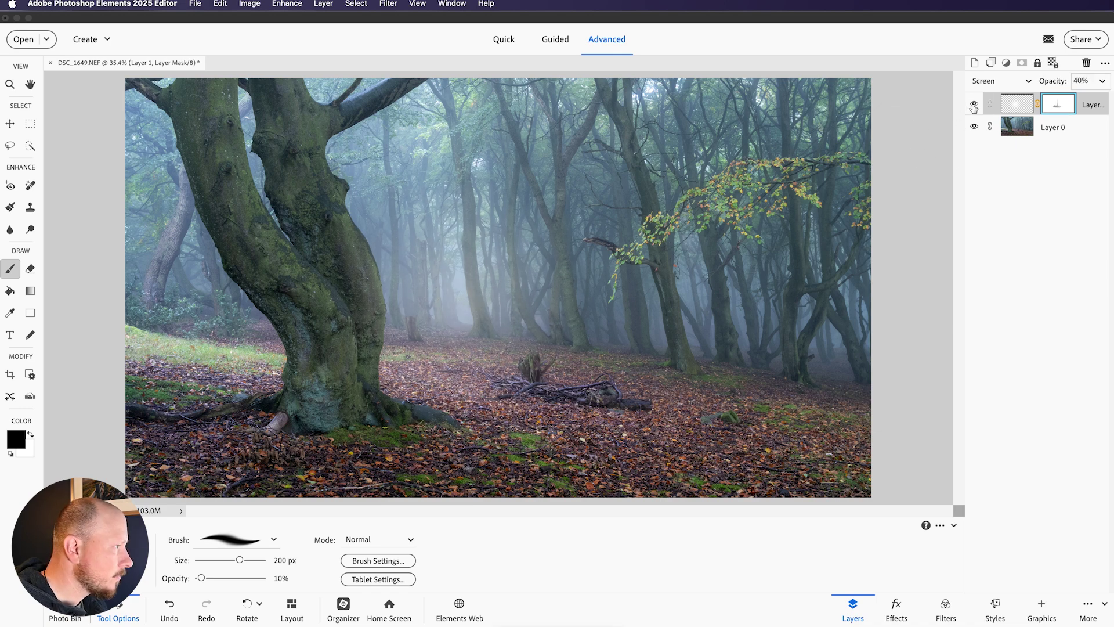
pyautogui.click(975, 105)
pyautogui.click(974, 105)
pyautogui.press(']')
pyautogui.press(']')
pyautogui.press(']')
pyautogui.press(']')
pyautogui.press(']')
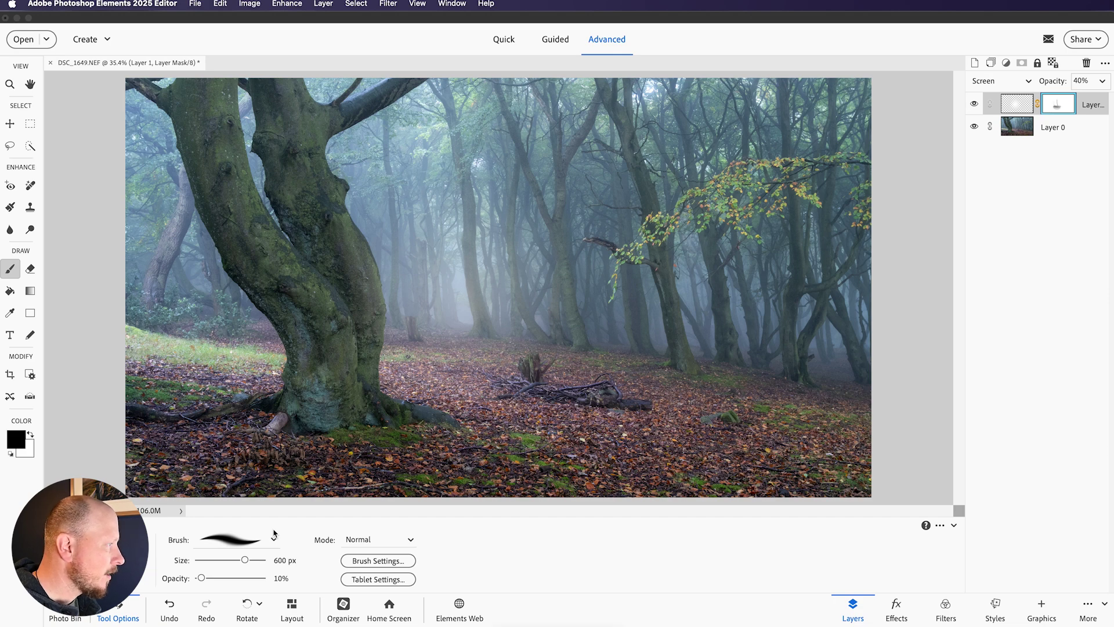
# On a new layer, draw a reversed black radial gradient from the centre outward to darken the edges.
pyautogui.click(976, 63)
pyautogui.press('x')
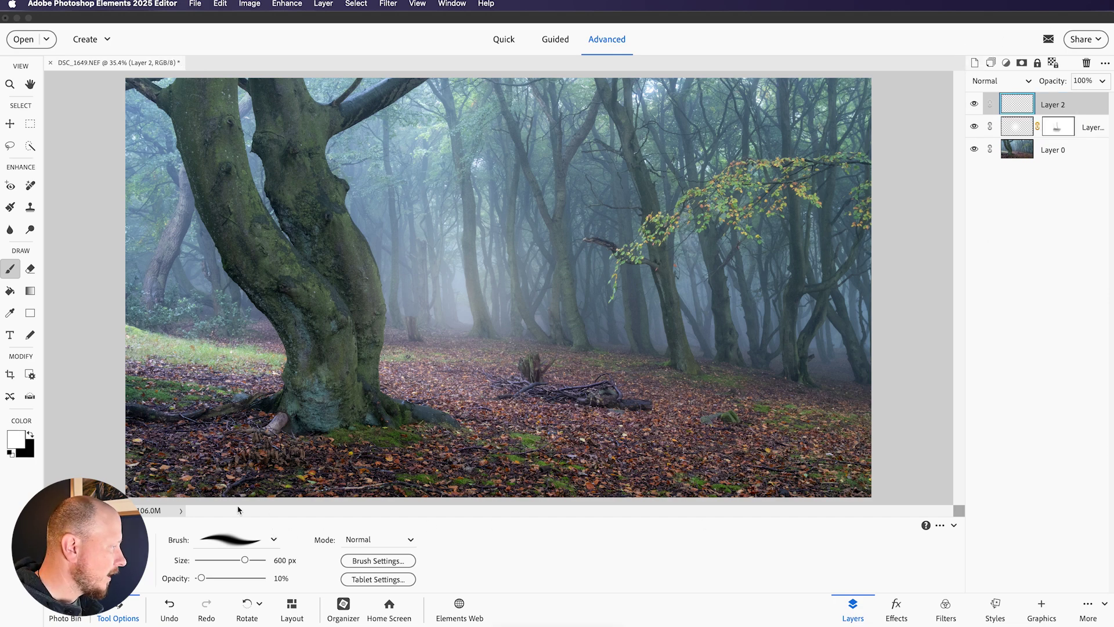
pyautogui.click(25, 296)
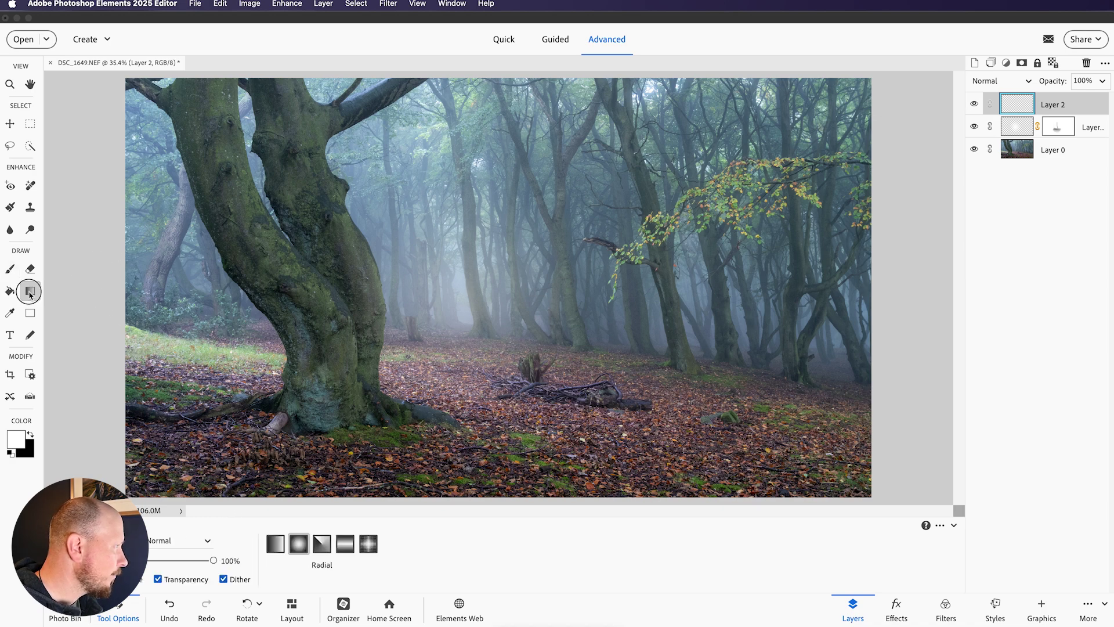
pyautogui.click(32, 434)
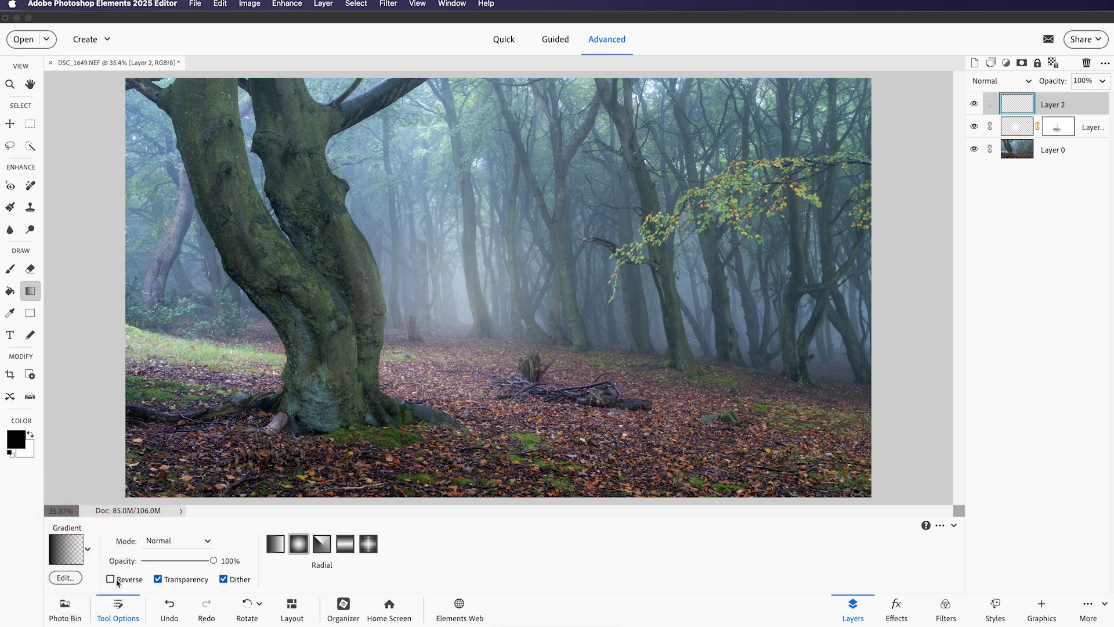
pyautogui.click(111, 580)
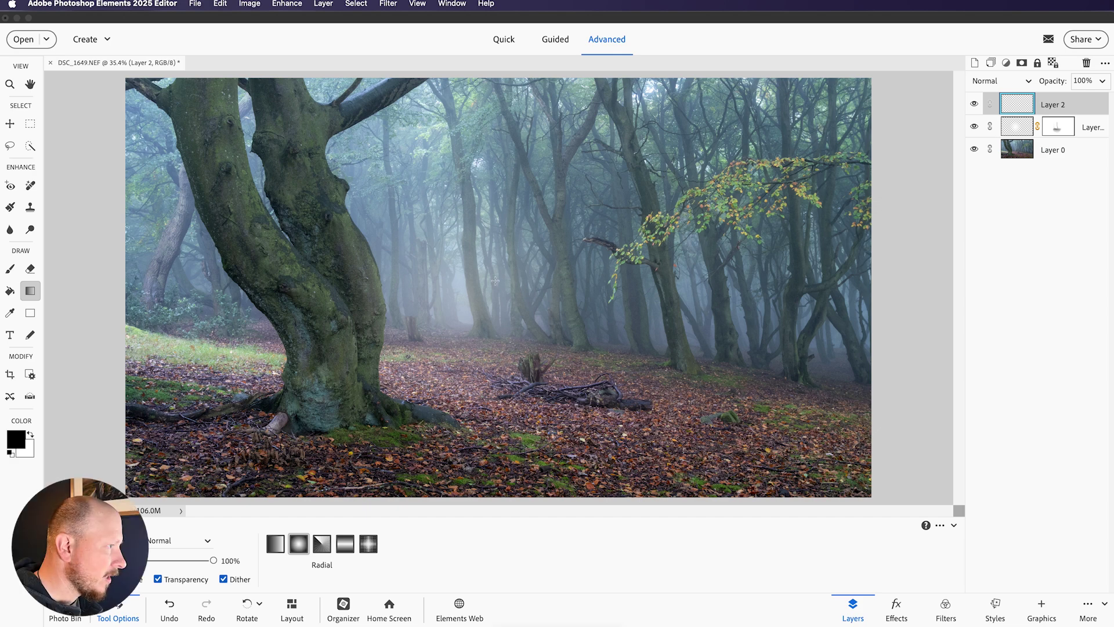
pyautogui.moveTo(492, 280); pyautogui.dragTo(1020, 1)
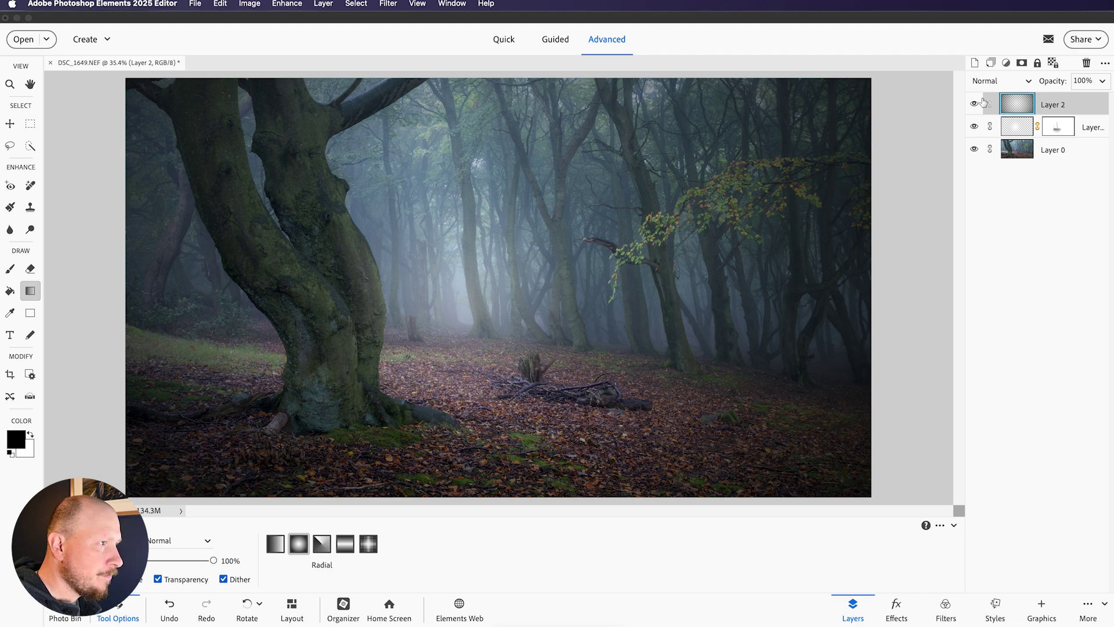
# Blend the vignette layer in Multiply at 60% opacity, then toggle it off and on to compare.
pyautogui.click(1021, 81)
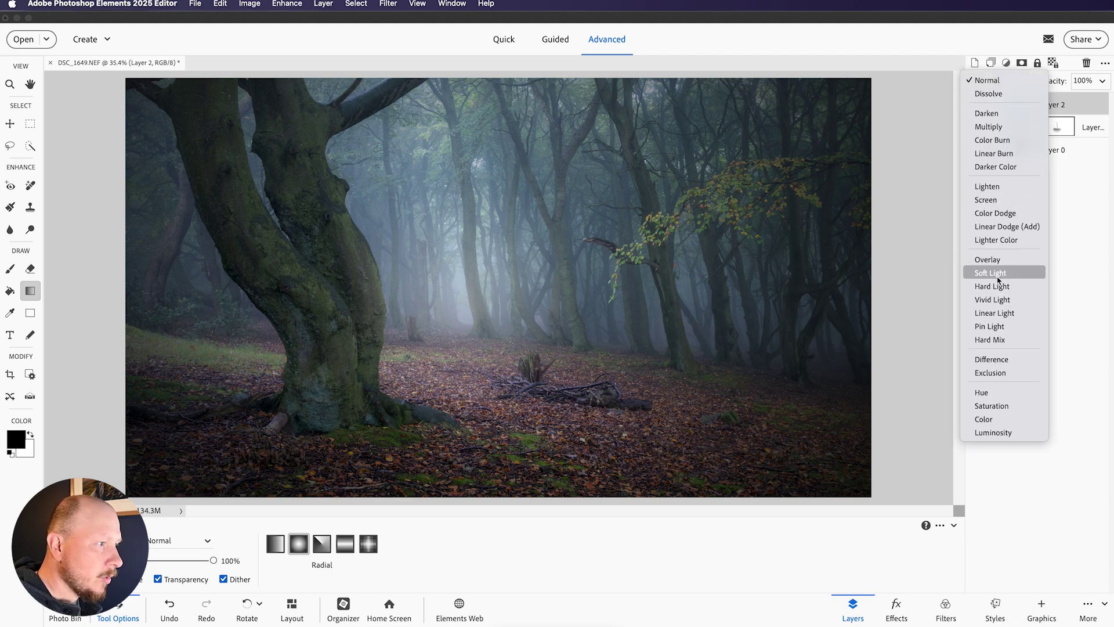
pyautogui.click(990, 127)
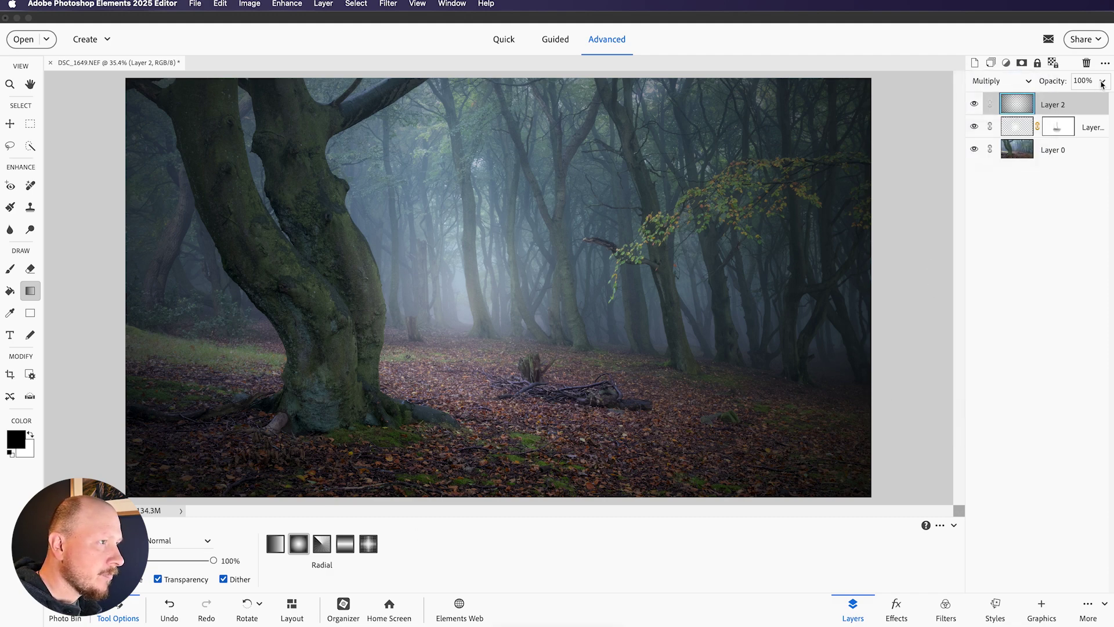
pyautogui.click(1102, 81)
pyautogui.click(1087, 98)
pyautogui.moveTo(1088, 99); pyautogui.dragTo(1084, 99)
pyautogui.click(1082, 99)
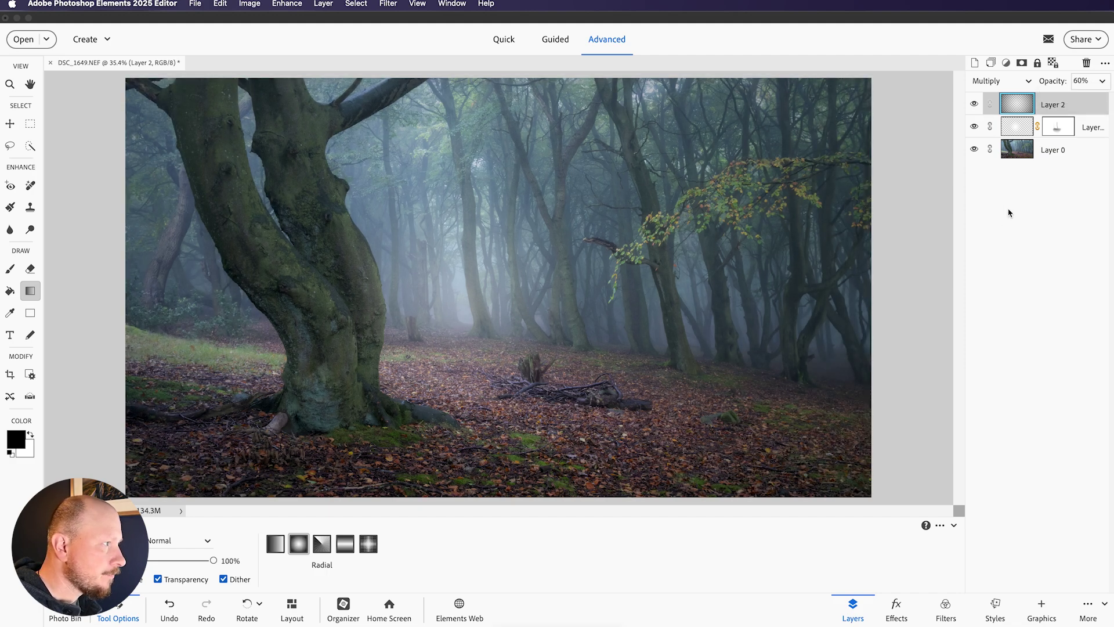
pyautogui.click(975, 106)
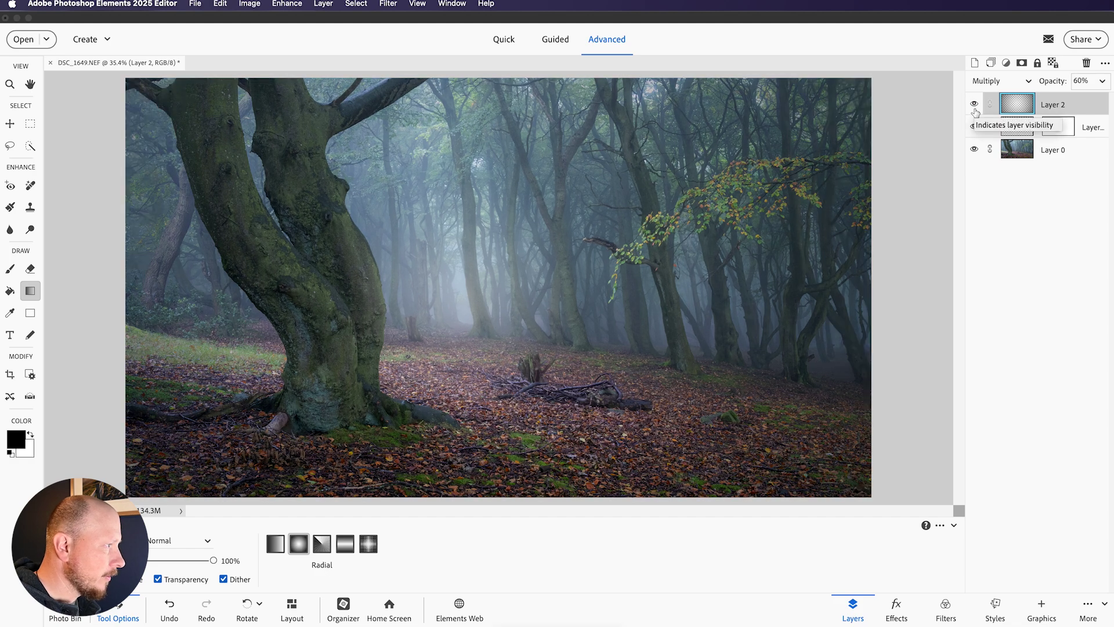
pyautogui.click(975, 105)
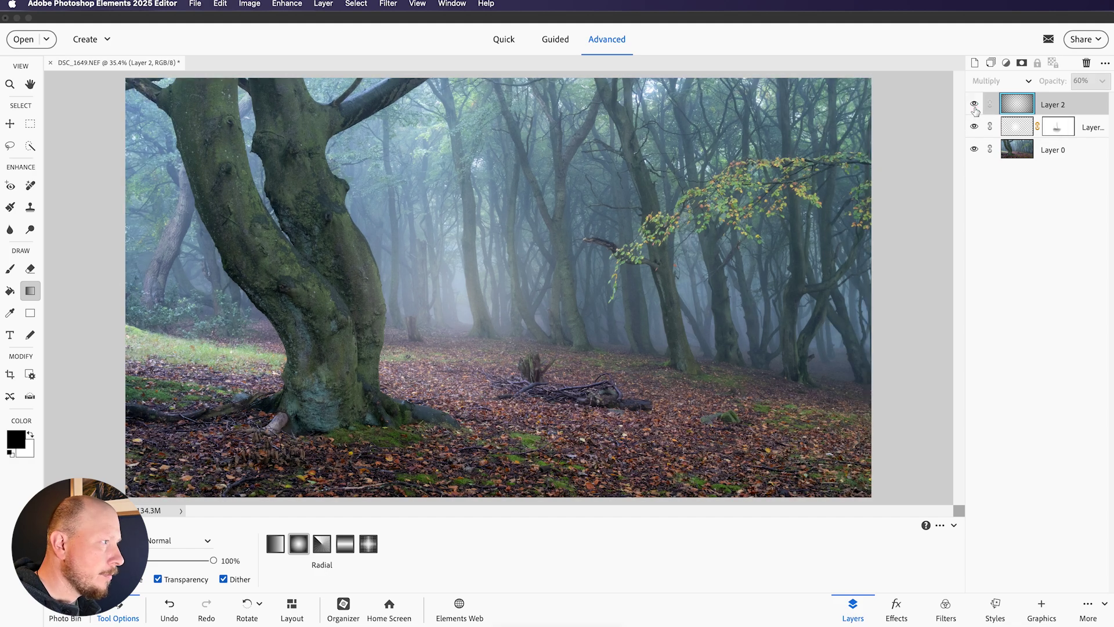
pyautogui.click(975, 106)
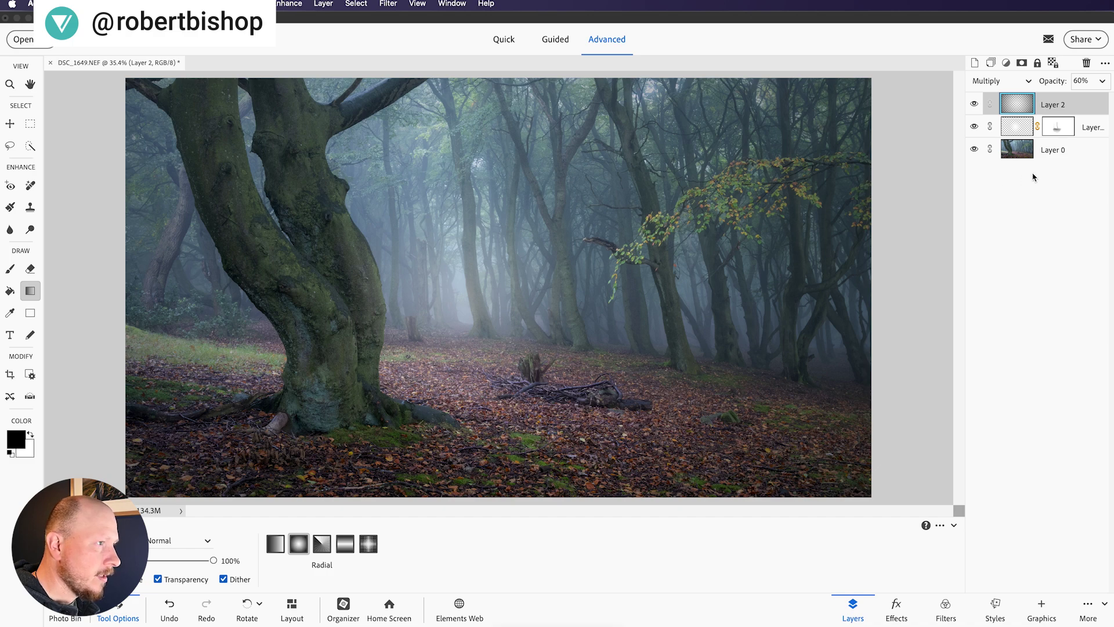
# Select the photo layer, hide the vignette and glow layers, and choose the Remove Tool.
pyautogui.click(1043, 152)
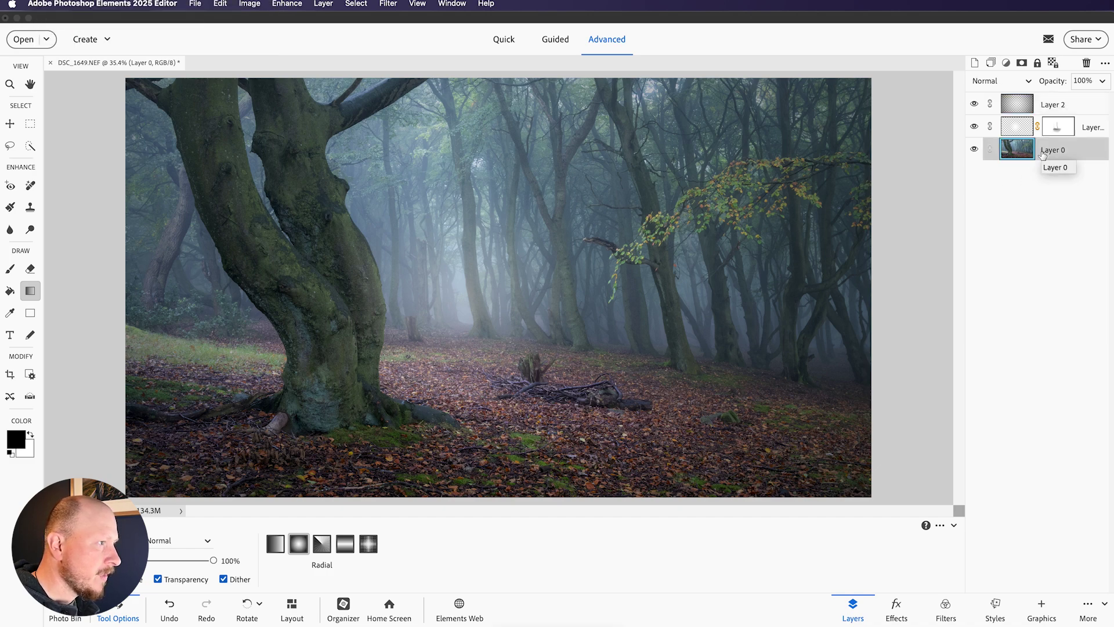
pyautogui.click(974, 105)
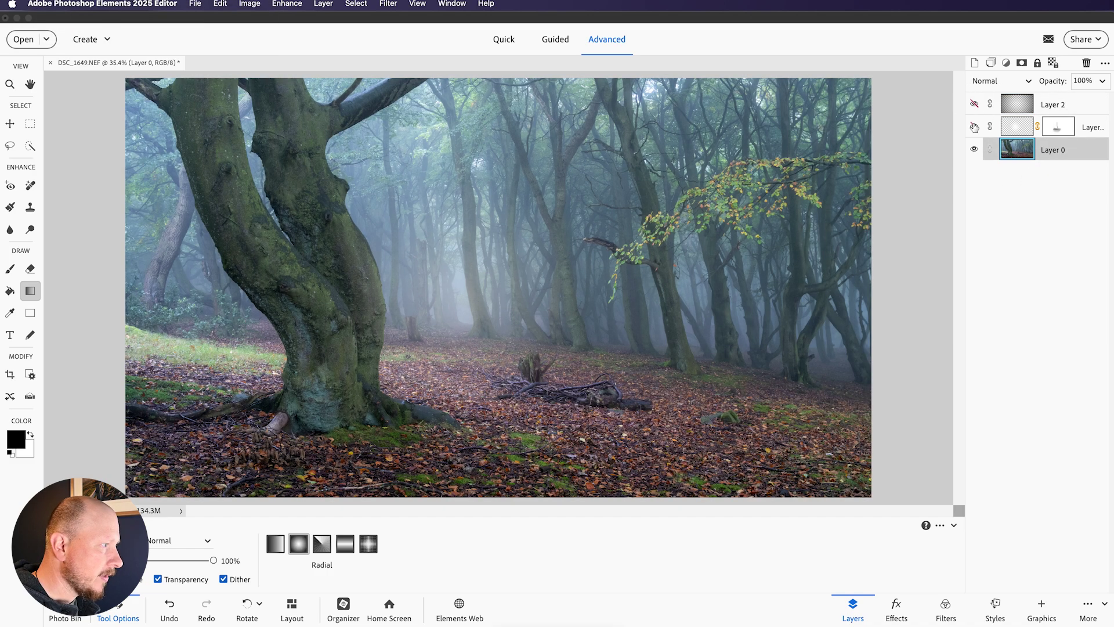
pyautogui.click(975, 127)
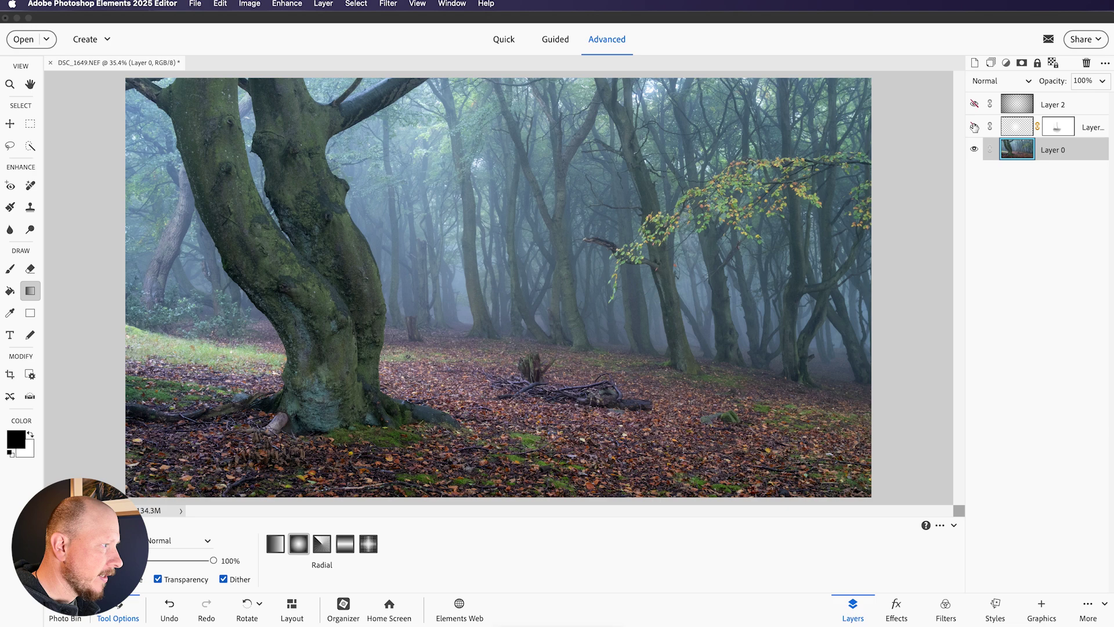
pyautogui.click(31, 187)
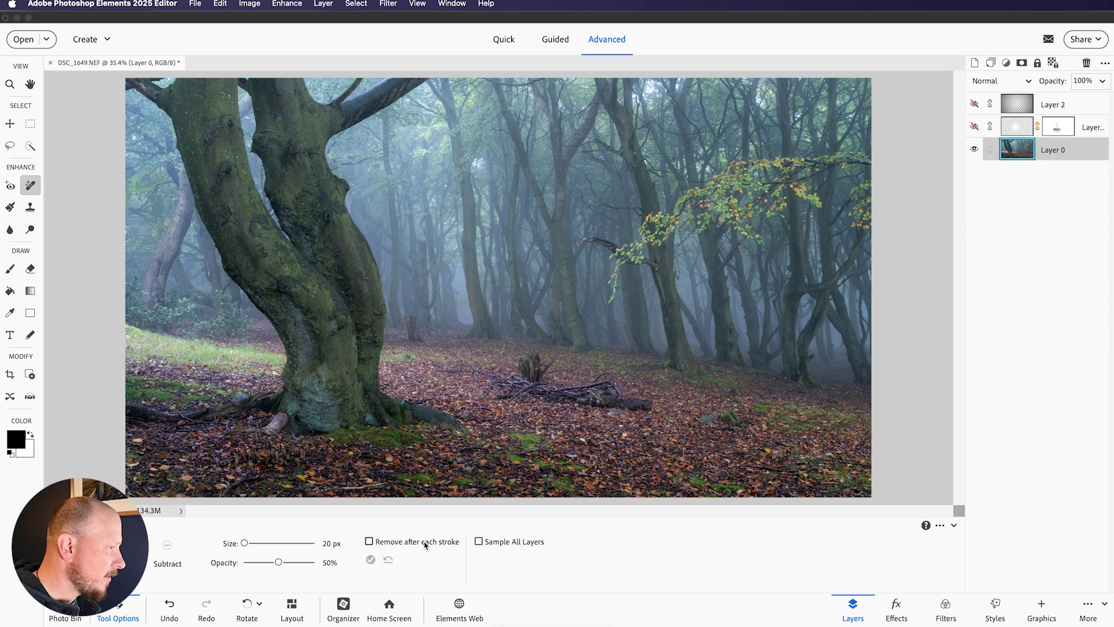
pyautogui.click(369, 541)
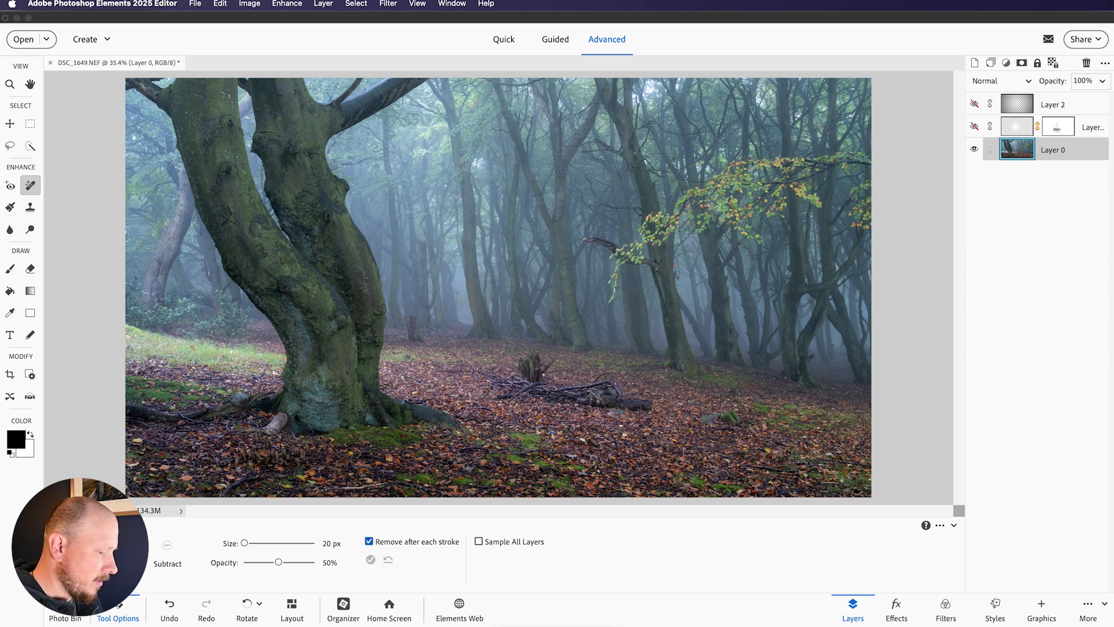
pyautogui.press(']')
pyautogui.press(']')
pyautogui.press(']')
pyautogui.press(']')
pyautogui.press(']')
pyautogui.press(']')
pyautogui.press(']')
pyautogui.press(']')
pyautogui.press(']')
pyautogui.press(']')
pyautogui.moveTo(540, 364)
pyautogui.mouseDown()
pyautogui.moveTo(519, 364)
pyautogui.moveTo(538, 358)
pyautogui.moveTo(533, 374)
pyautogui.moveTo(529, 358)
pyautogui.mouseUp()
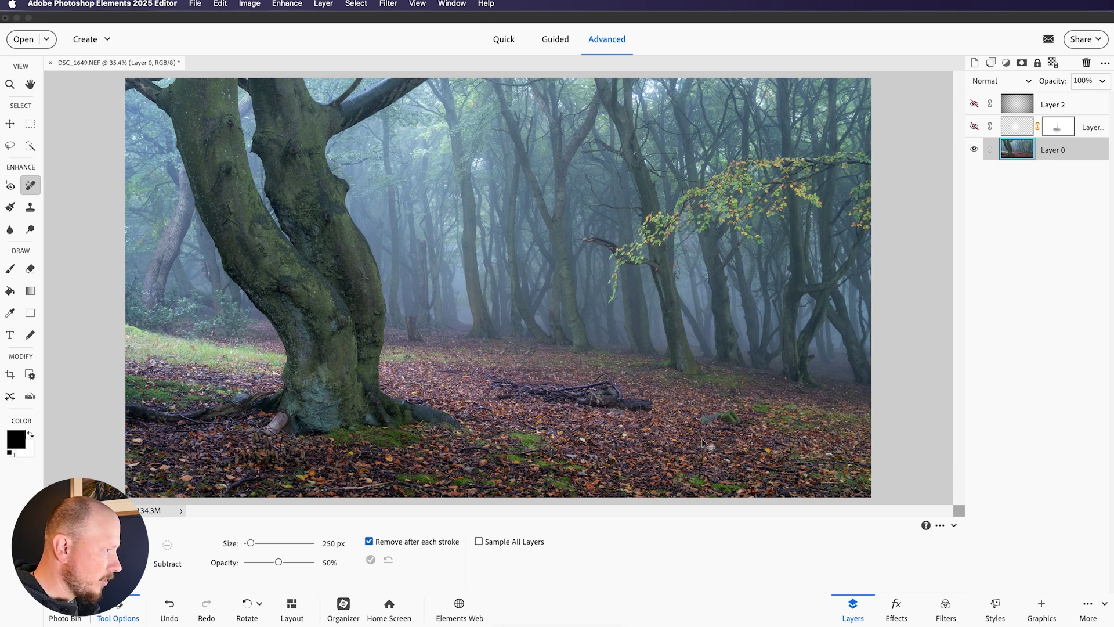
pyautogui.press('super+z')
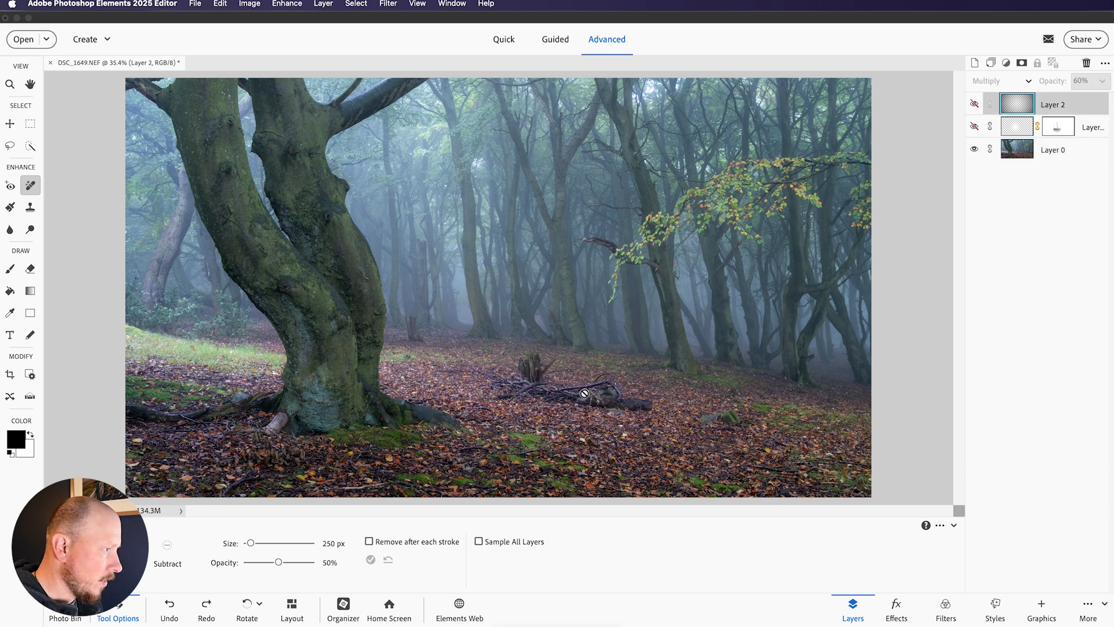
pyautogui.press(']')
pyautogui.press(']')
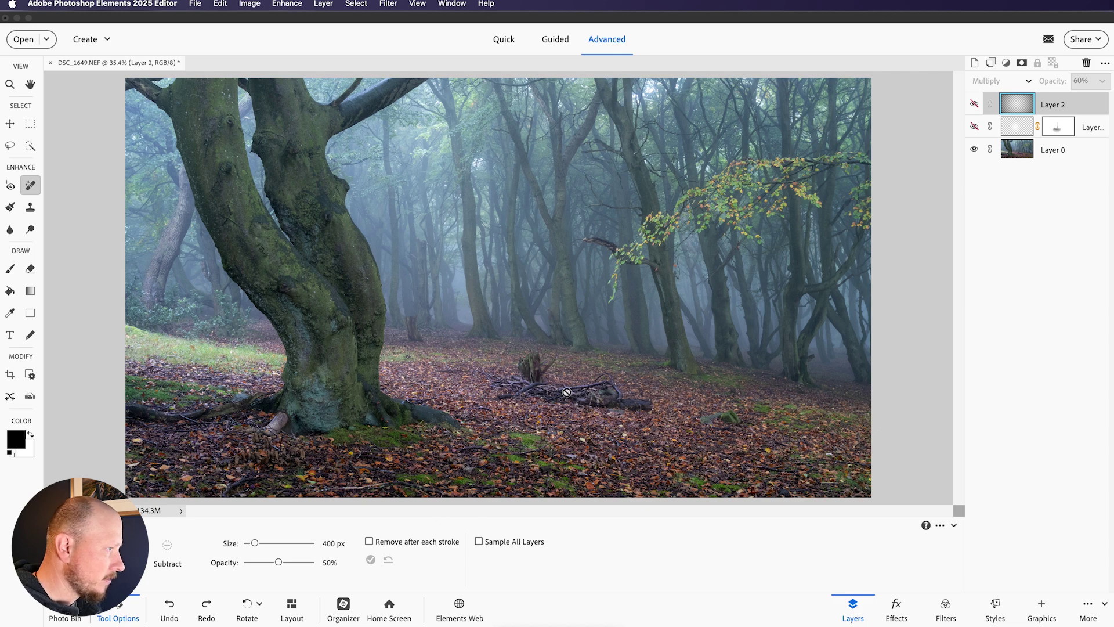
pyautogui.click(1048, 156)
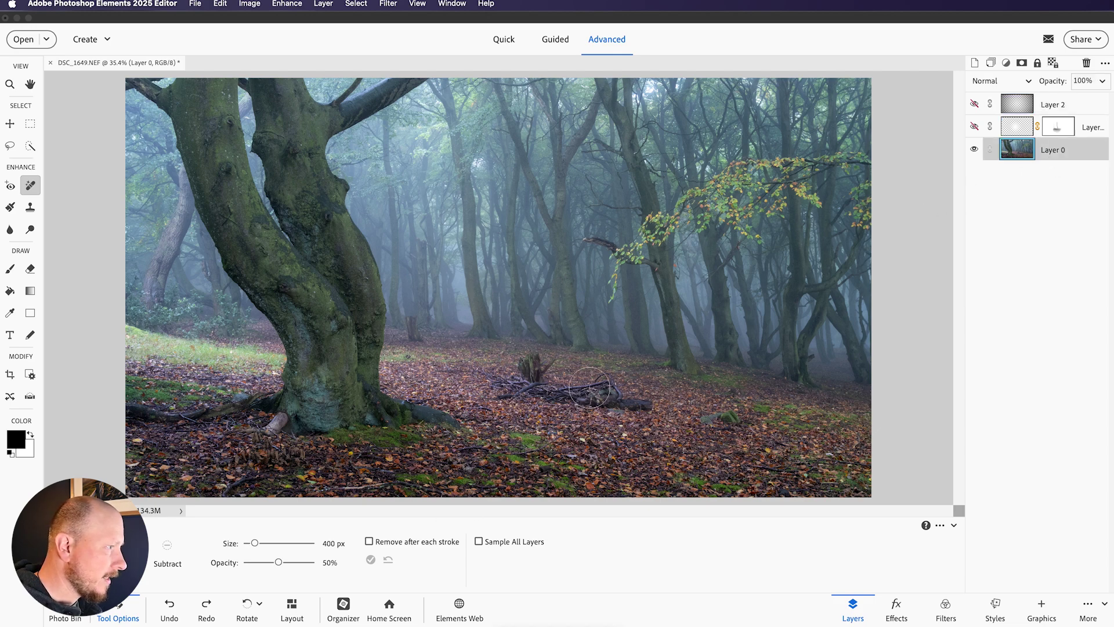
pyautogui.press('[')
pyautogui.press('[')
pyautogui.moveTo(586, 389); pyautogui.dragTo(617, 398)
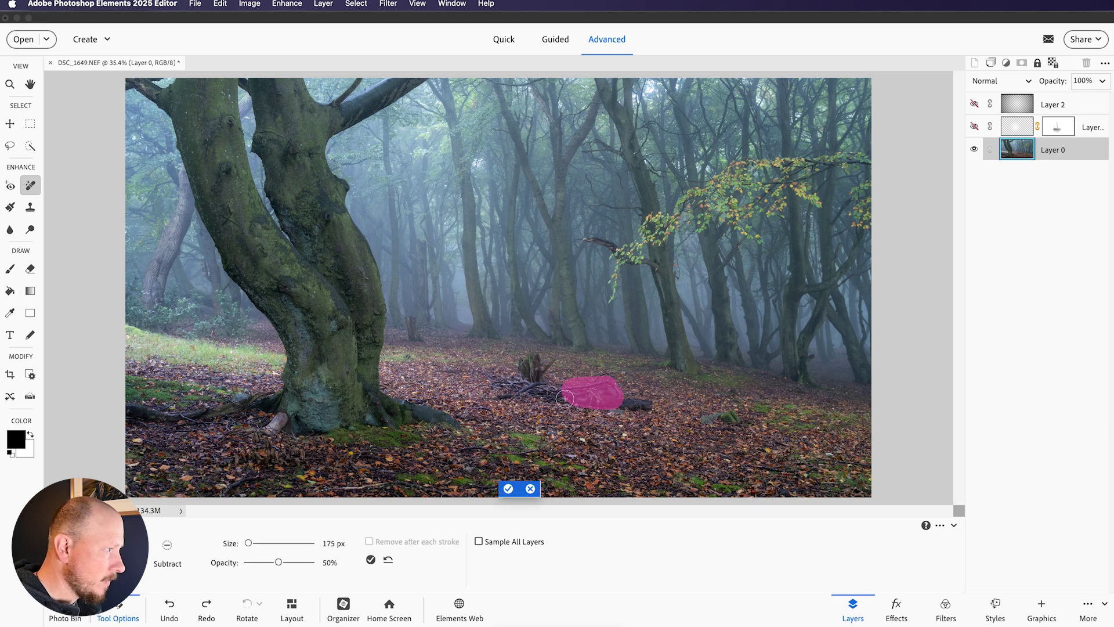
pyautogui.press('[')
pyautogui.press('[')
pyautogui.moveTo(559, 397)
pyautogui.mouseDown()
pyautogui.moveTo(533, 389)
pyautogui.moveTo(540, 348)
pyautogui.moveTo(519, 358)
pyautogui.moveTo(525, 380)
pyautogui.moveTo(620, 392)
pyautogui.mouseUp()
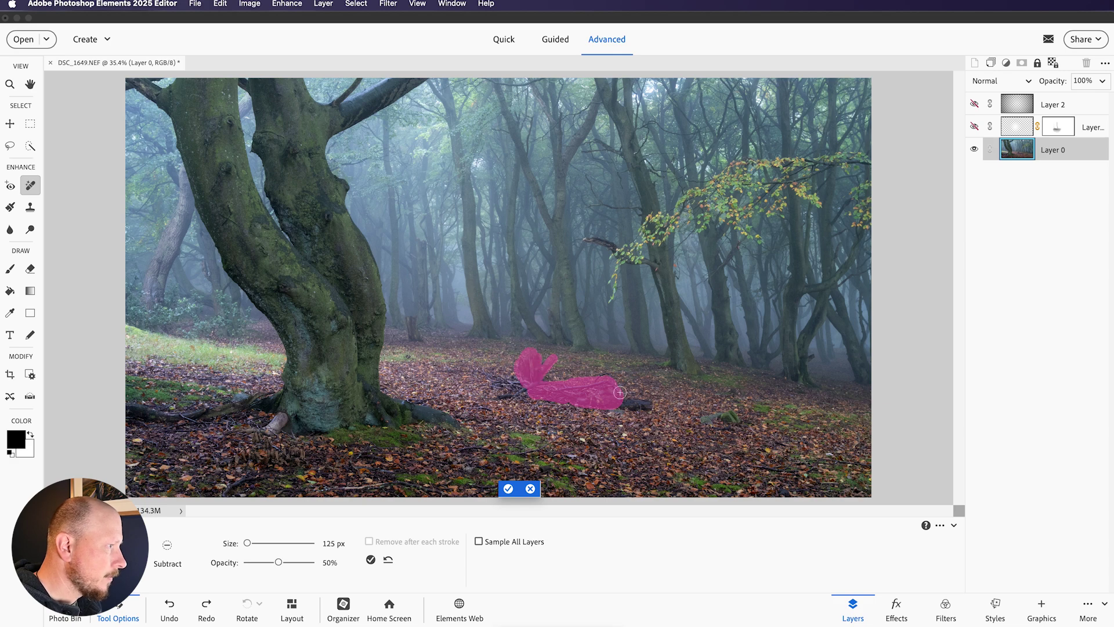
pyautogui.click(533, 492)
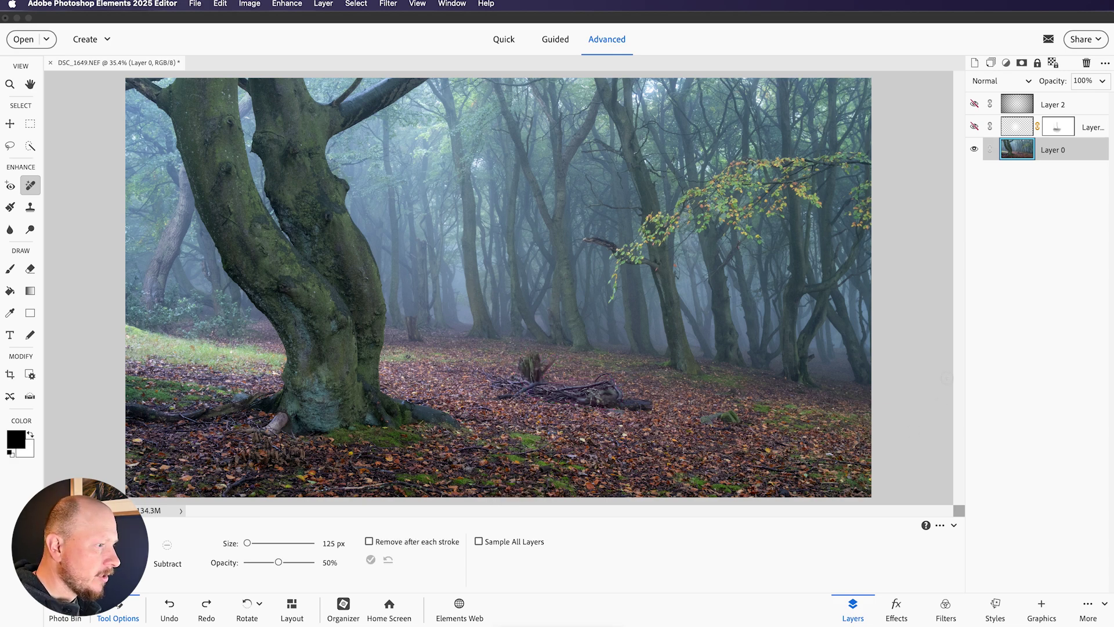
# Add an empty Layer 3 and turn on Sample All Layers for the Remove Tool.
pyautogui.click(975, 62)
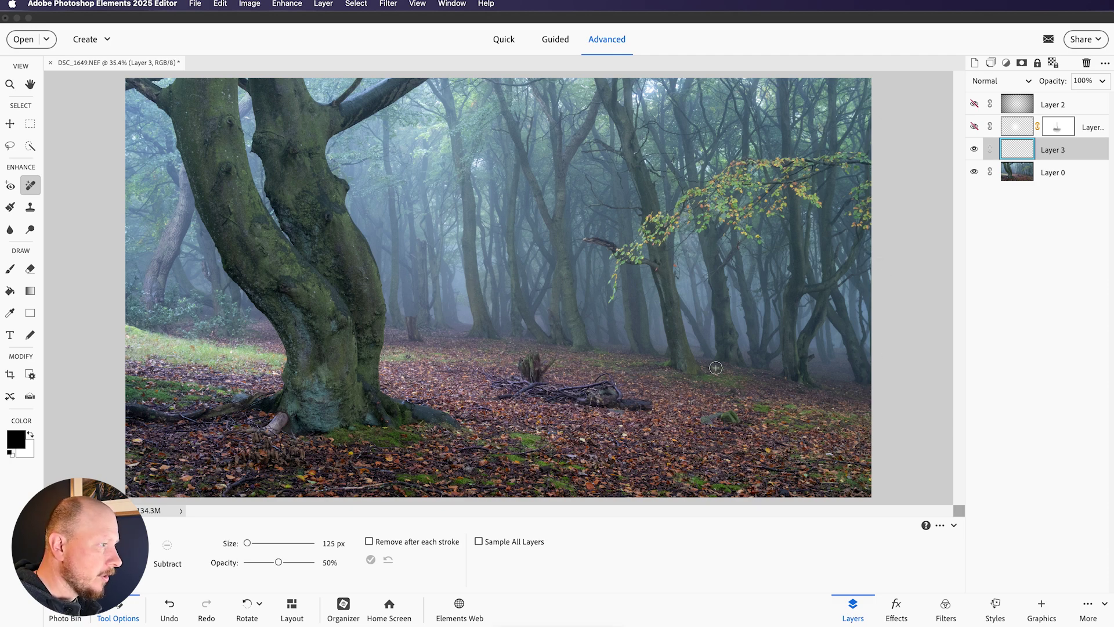
pyautogui.click(479, 541)
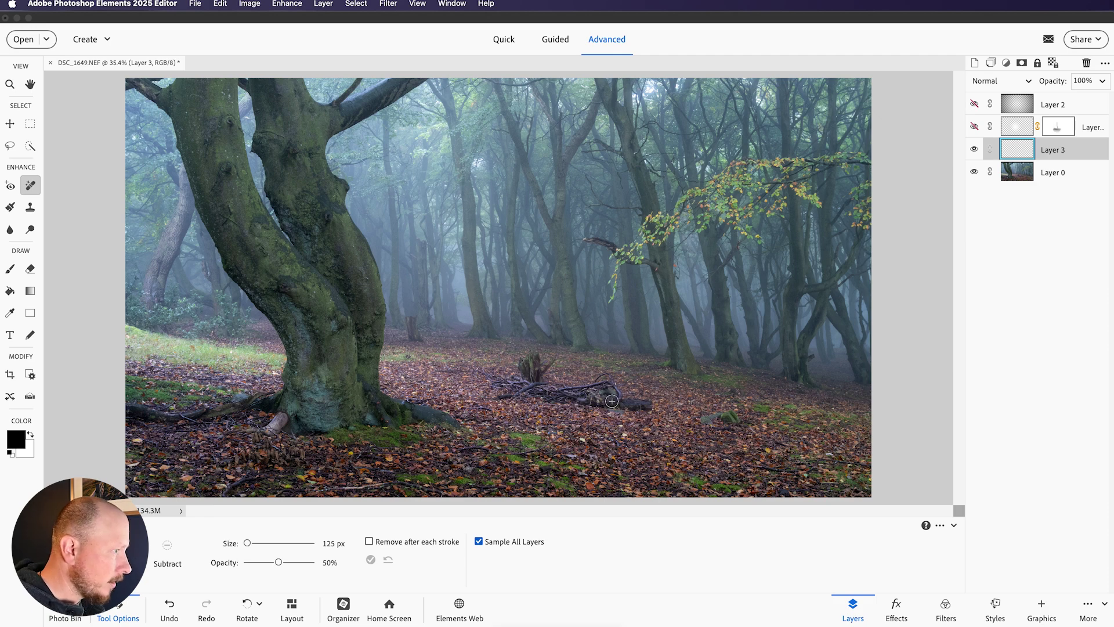
# Zoom in and brush over the fallen log, the looping branch and the lower branches for removal.
pyautogui.scroll(5, 612, 401)
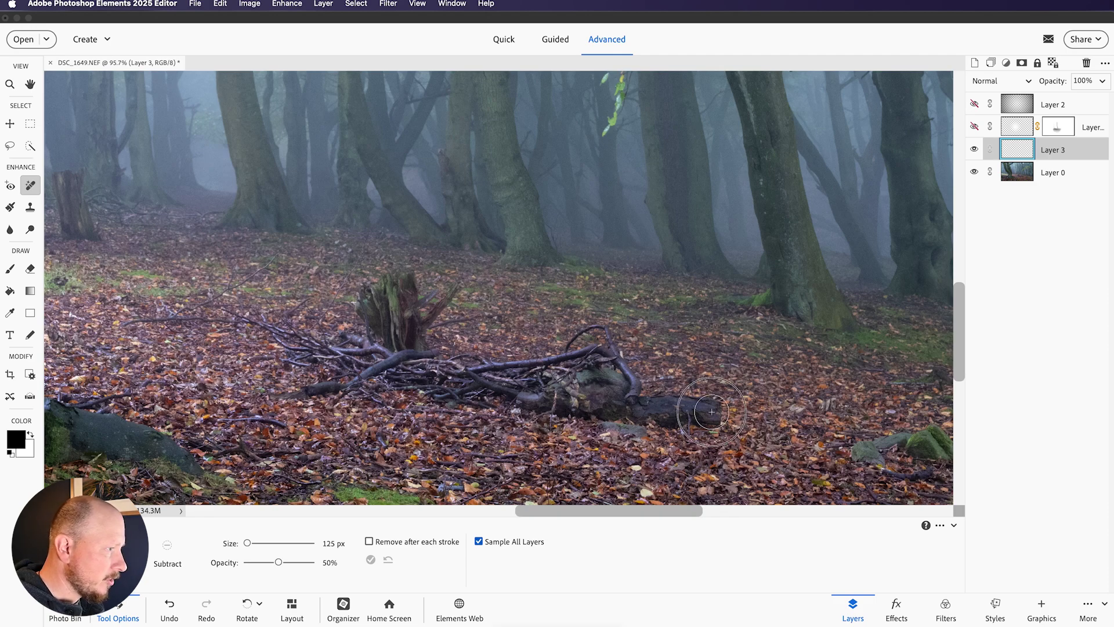
pyautogui.moveTo(711, 411)
pyautogui.mouseDown()
pyautogui.moveTo(642, 404)
pyautogui.moveTo(712, 416)
pyautogui.moveTo(493, 393)
pyautogui.moveTo(600, 394)
pyautogui.moveTo(604, 368)
pyautogui.moveTo(625, 389)
pyautogui.moveTo(607, 367)
pyautogui.moveTo(506, 380)
pyautogui.mouseUp()
pyautogui.press('[')
pyautogui.press('[')
pyautogui.press('[')
pyautogui.press('[')
pyautogui.press('[')
pyautogui.press('[')
pyautogui.moveTo(631, 364)
pyautogui.mouseDown()
pyautogui.moveTo(591, 327)
pyautogui.moveTo(460, 369)
pyautogui.moveTo(398, 373)
pyautogui.moveTo(511, 409)
pyautogui.mouseUp()
pyautogui.press(']')
pyautogui.moveTo(459, 284)
pyautogui.mouseDown()
pyautogui.moveTo(403, 356)
pyautogui.moveTo(416, 301)
pyautogui.moveTo(407, 270)
pyautogui.moveTo(390, 284)
pyautogui.moveTo(389, 318)
pyautogui.moveTo(473, 320)
pyautogui.mouseUp()
# With a smaller brush, mark the stump gap and the thin twigs to its left.
pyautogui.press('[')
pyautogui.press('[')
pyautogui.moveTo(269, 398)
pyautogui.mouseDown()
pyautogui.moveTo(375, 370)
pyautogui.moveTo(373, 394)
pyautogui.moveTo(372, 351)
pyautogui.moveTo(322, 341)
pyautogui.moveTo(312, 359)
pyautogui.moveTo(278, 326)
pyautogui.moveTo(307, 328)
pyautogui.mouseUp()
pyautogui.press('[')
pyautogui.press('[')
pyautogui.press('[')
pyautogui.moveTo(369, 232)
pyautogui.mouseDown()
pyautogui.moveTo(320, 316)
pyautogui.moveTo(302, 304)
pyautogui.moveTo(276, 310)
pyautogui.moveTo(266, 328)
pyautogui.moveTo(224, 310)
pyautogui.moveTo(262, 325)
pyautogui.moveTo(134, 320)
pyautogui.moveTo(204, 318)
pyautogui.moveTo(178, 319)
pyautogui.moveTo(265, 266)
pyautogui.moveTo(238, 284)
pyautogui.mouseUp()
pyautogui.press(']')
pyautogui.press('[')
pyautogui.press('[')
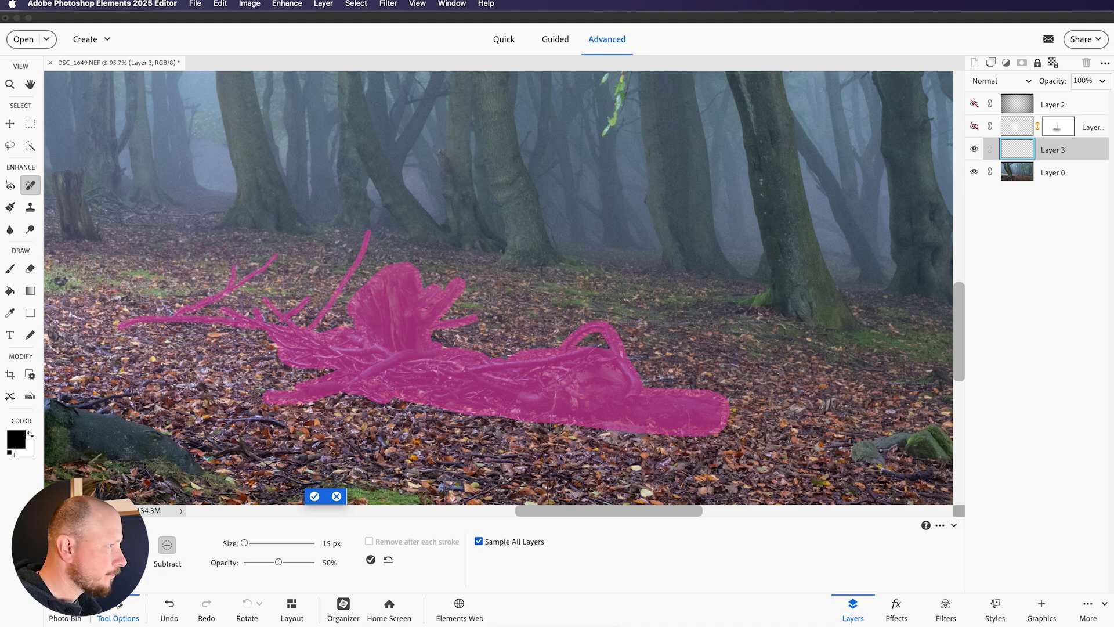
pyautogui.scroll(-3, 598, 344)
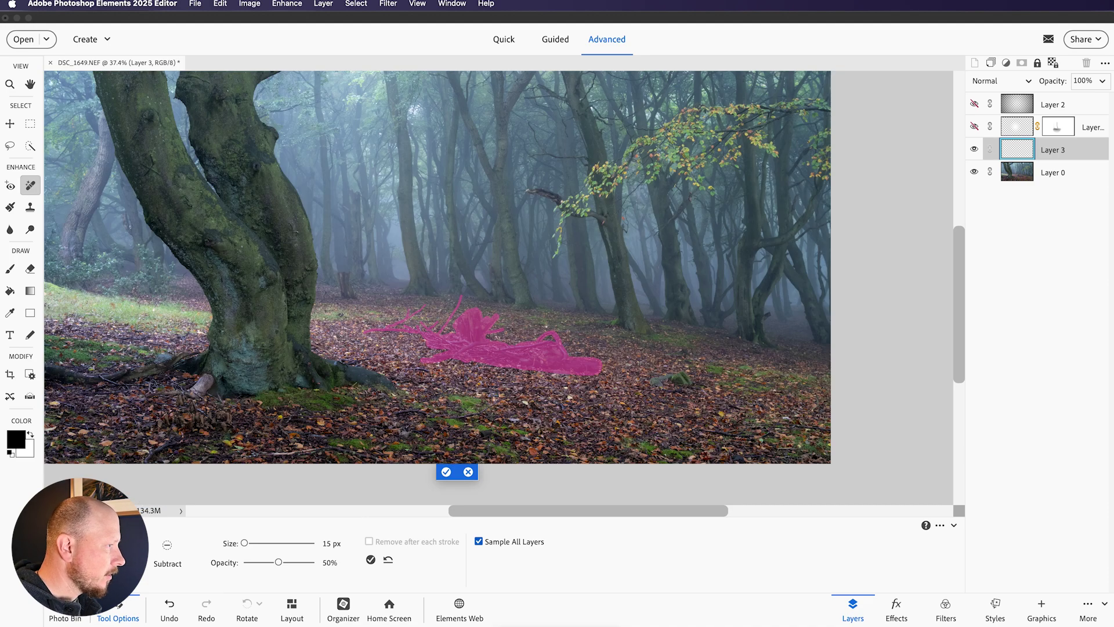
# Commit the removal of the branches and stump, then fit the whole image on screen.
pyautogui.click(446, 473)
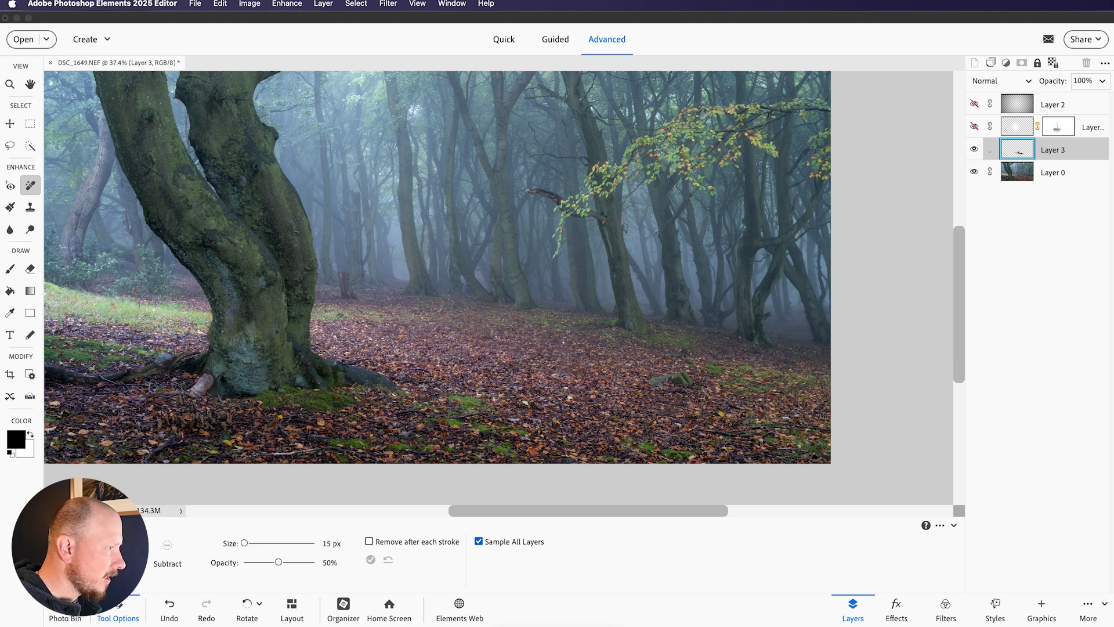
pyautogui.press('super+0')
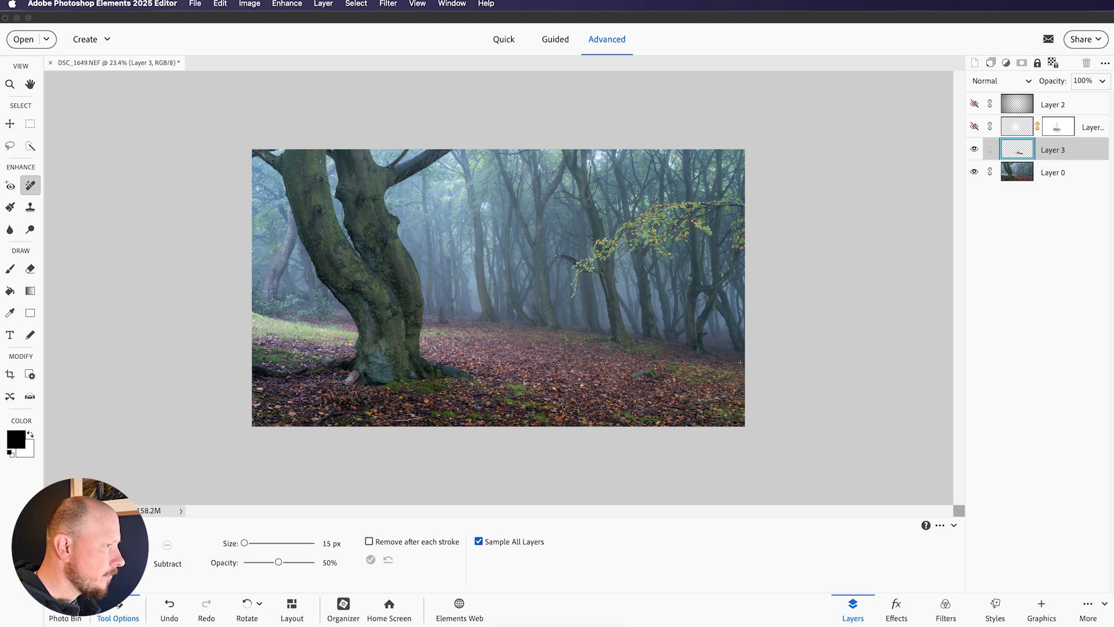
# Toggle Layer 3 off and on to compare, then show the glow and vignette layers again.
pyautogui.click(974, 150)
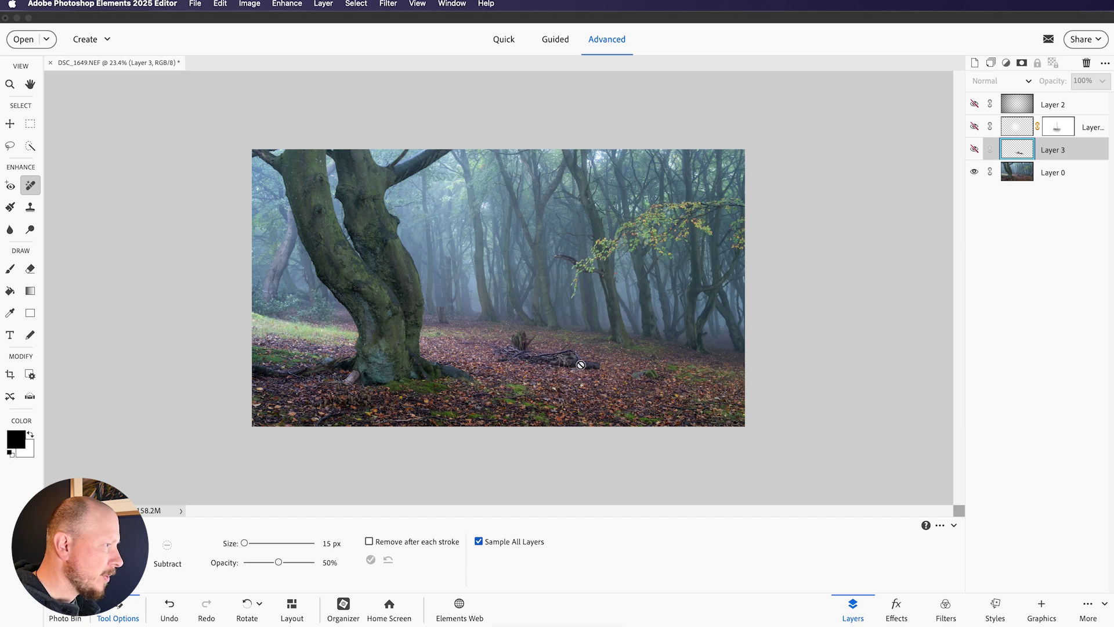
pyautogui.click(974, 149)
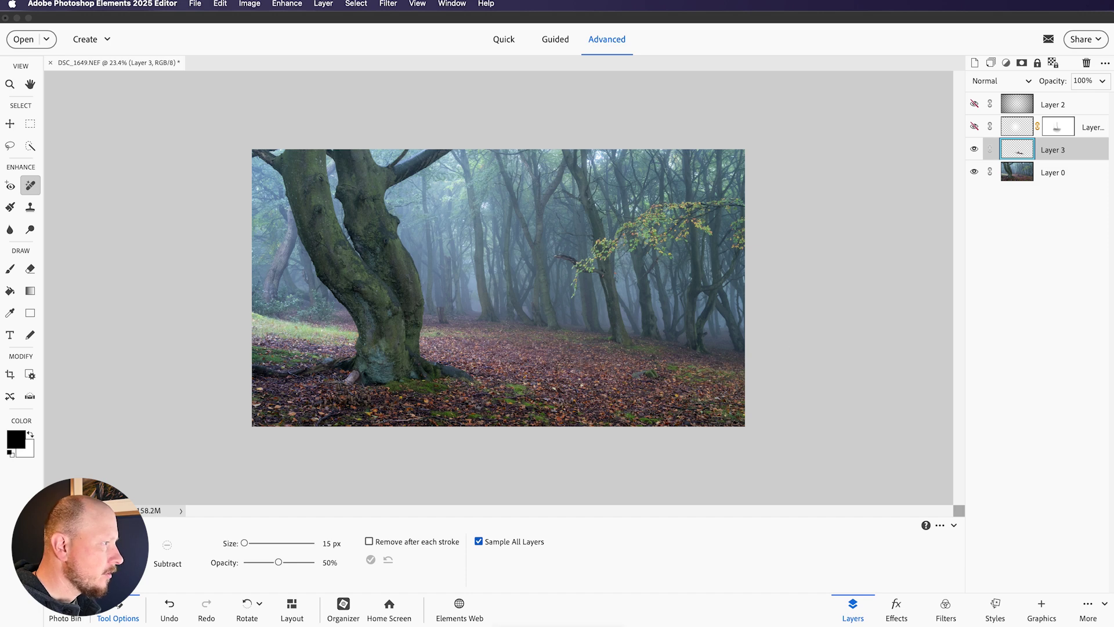
pyautogui.click(975, 127)
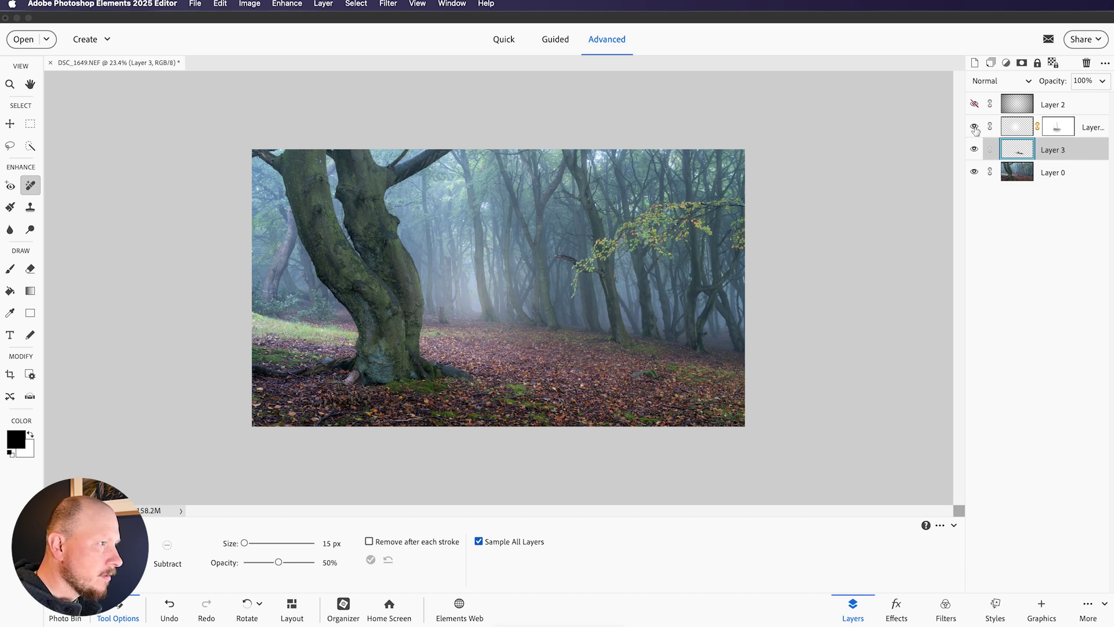
pyautogui.click(975, 104)
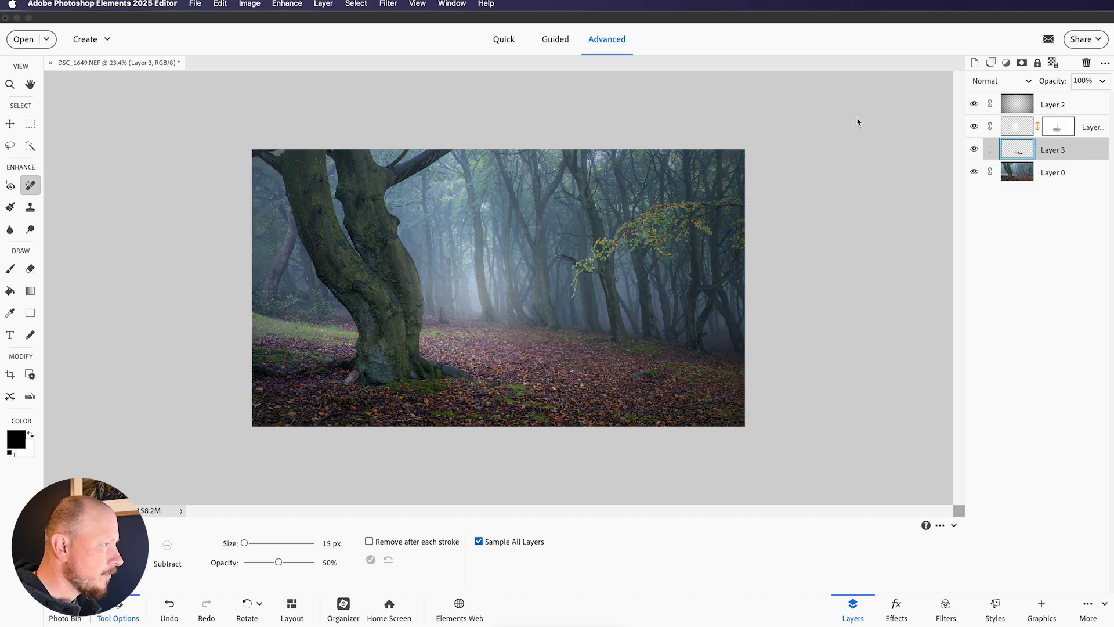
# Select the vignette layer and lower its opacity from 60% to about 50%.
pyautogui.click(1068, 105)
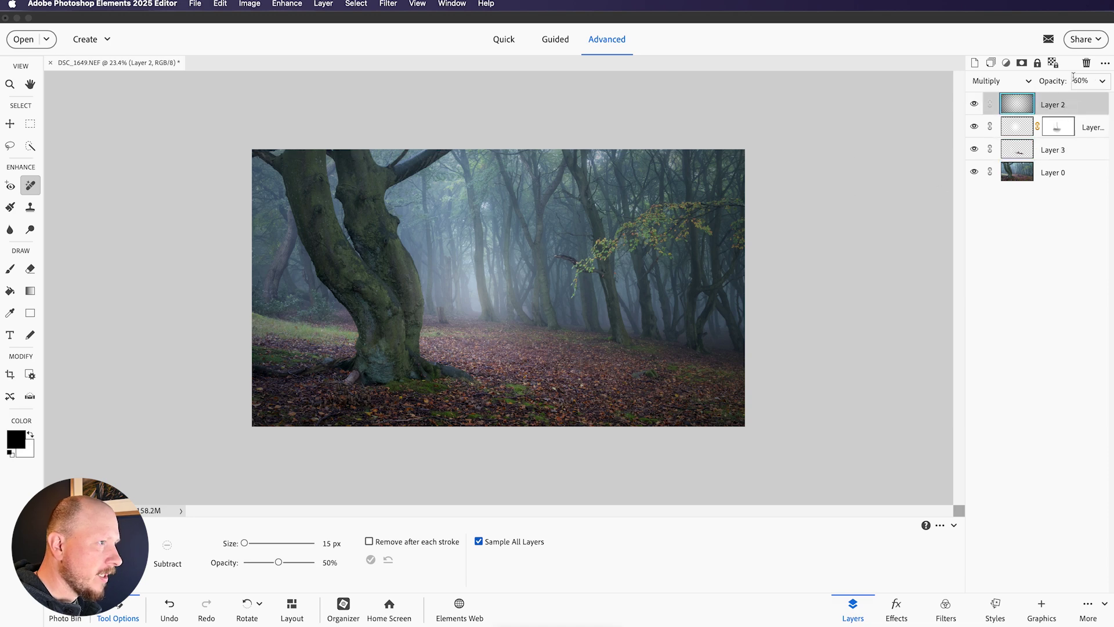
pyautogui.click(1102, 80)
pyautogui.moveTo(1087, 97); pyautogui.dragTo(1078, 97)
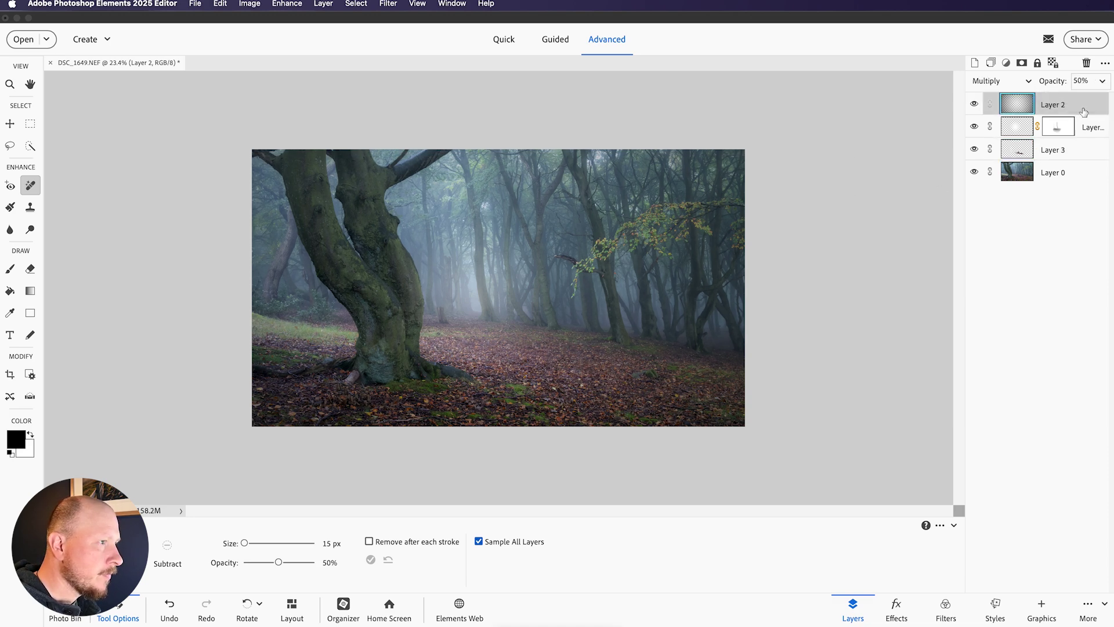